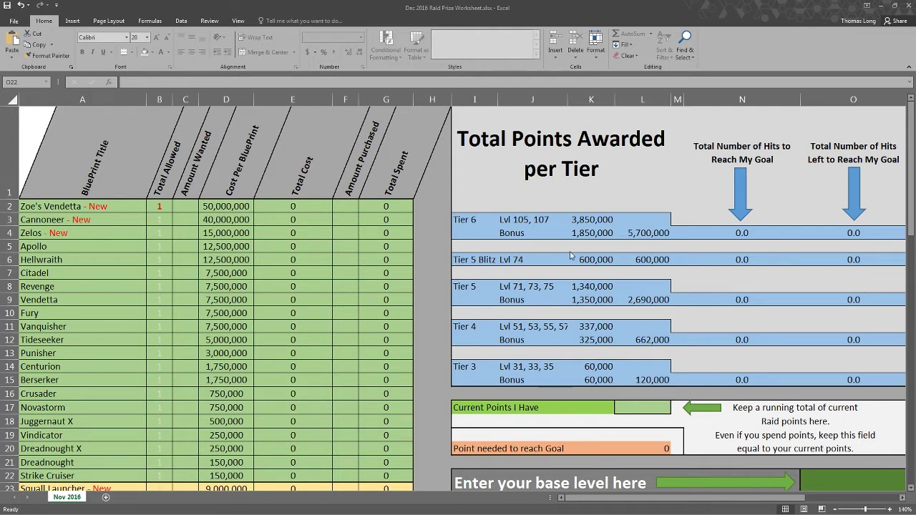
Set the base level to 84 in the base level cell of the raid worksheet
{"action": "left_click", "coordinate": [914, 172]}
{"action": "left_click_drag", "start_coordinate": [913, 192], "coordinate": [913, 213]}
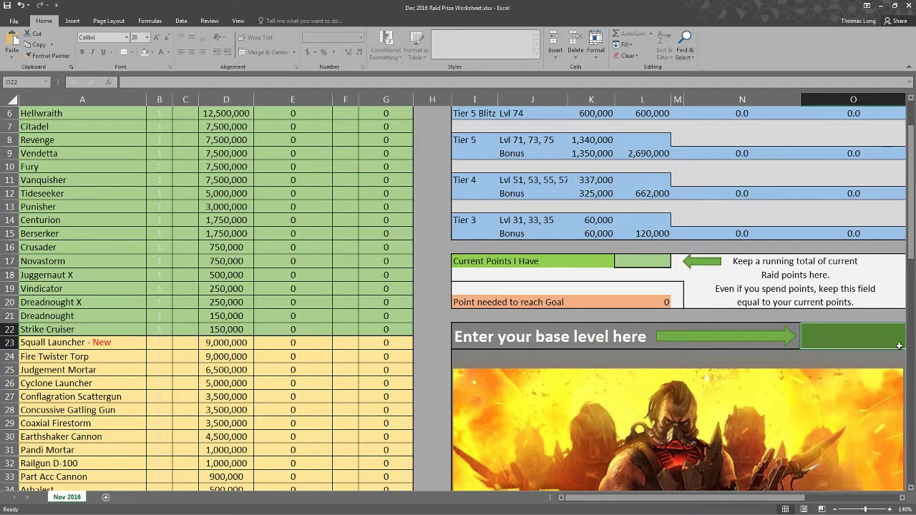
{"action": "type", "text": "84"}
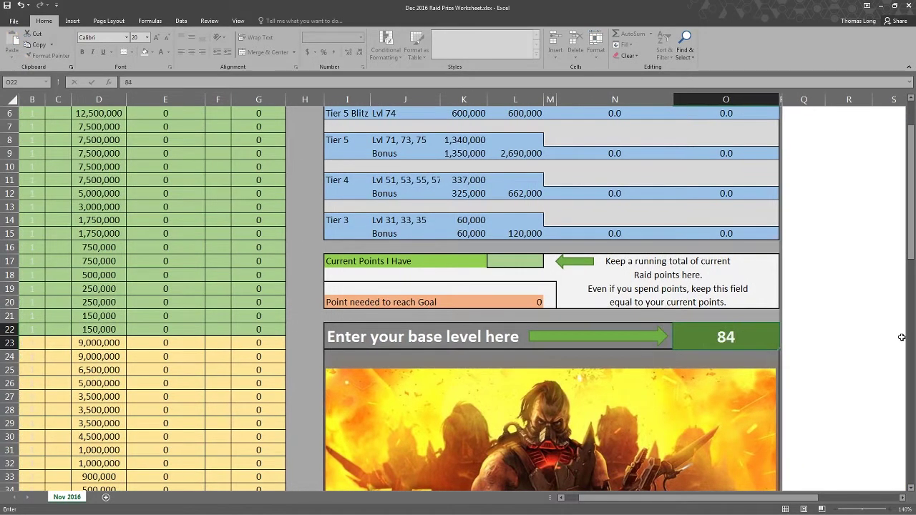
{"action": "key", "text": "Return"}
{"action": "key", "text": "ctrl+Home"}
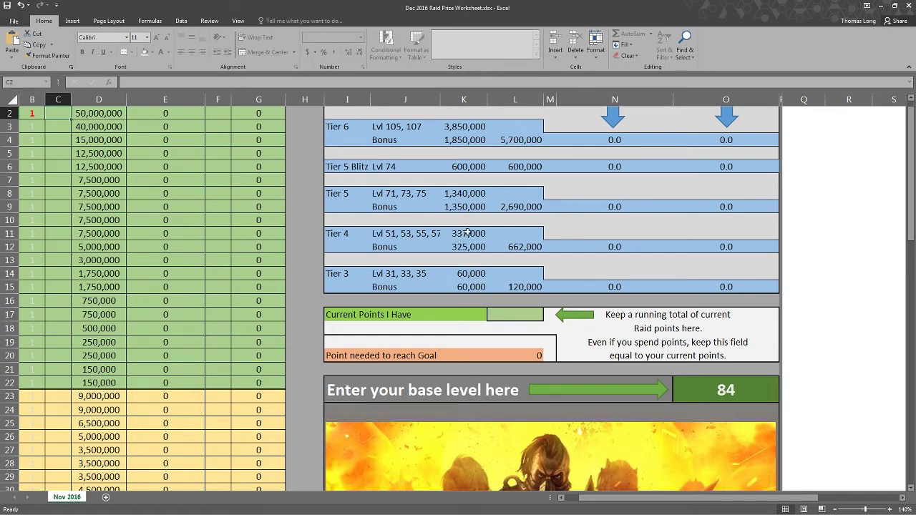
Change the base level to 85 and clear the base level cell again
{"action": "left_click", "coordinate": [724, 389]}
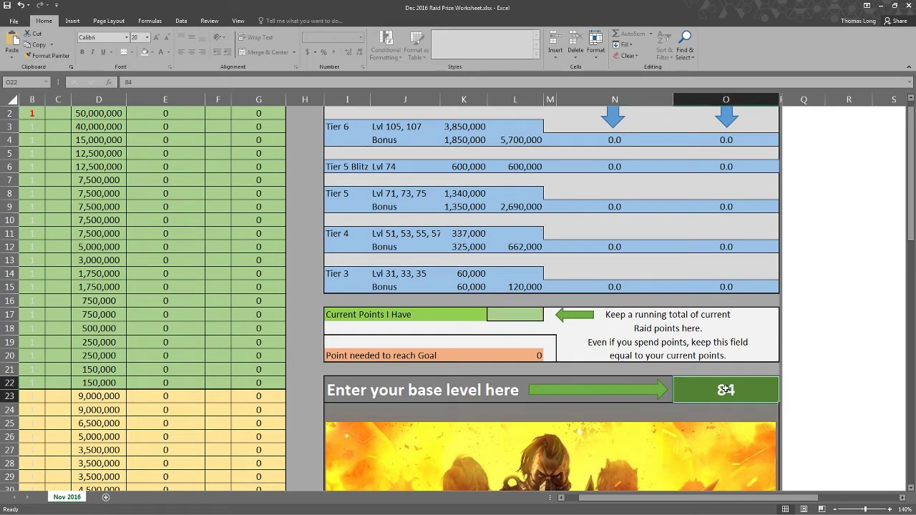
{"action": "type", "text": "85"}
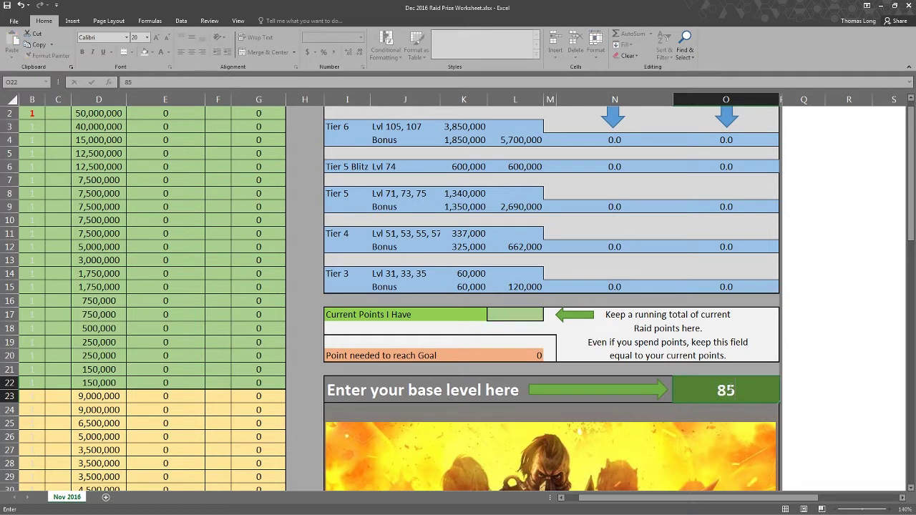
{"action": "key", "text": "Return"}
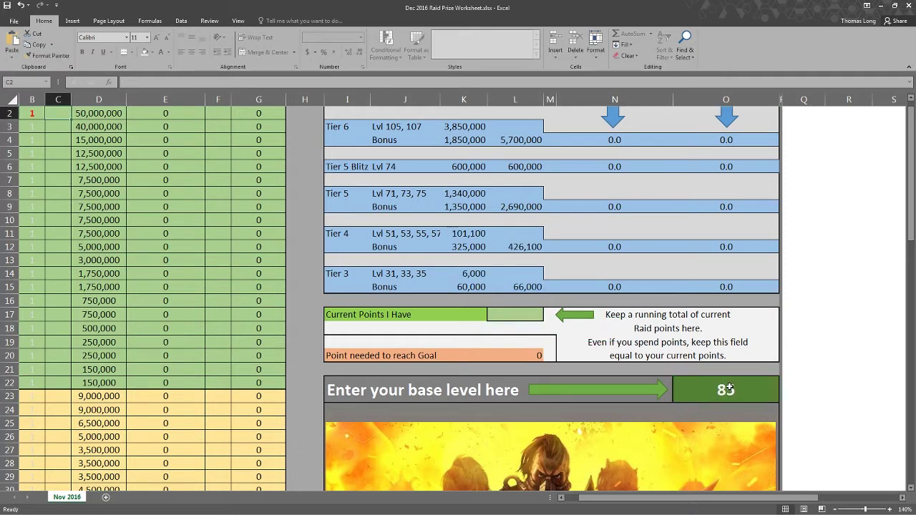
{"action": "left_click", "coordinate": [729, 388]}
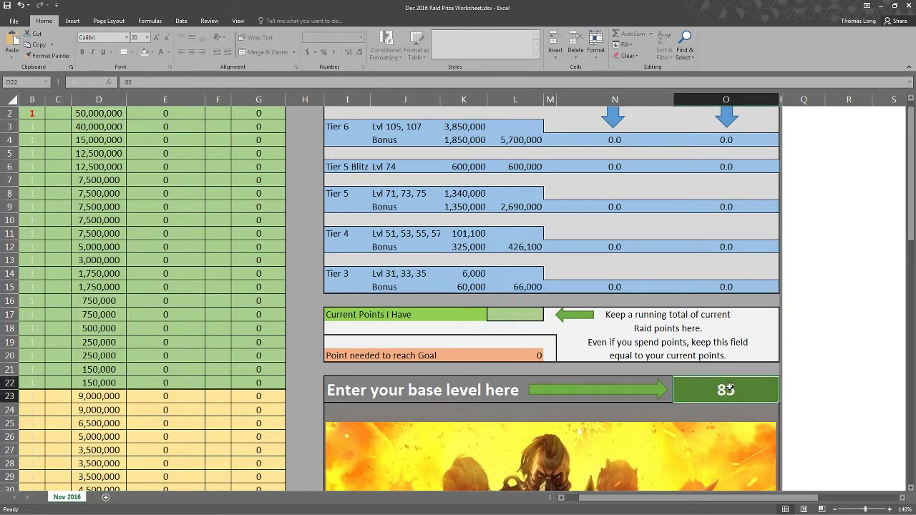
{"action": "key", "text": "Delete"}
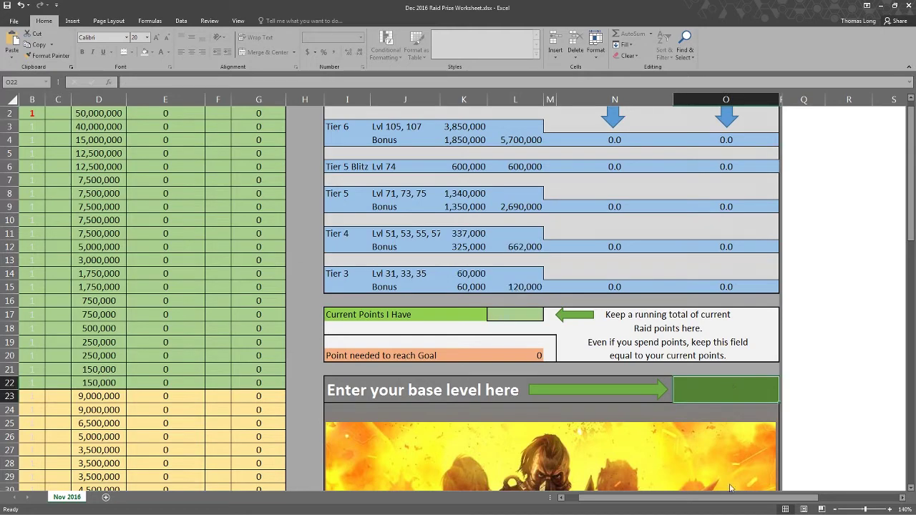
Look through the whole blueprint list down to the Total Points Needed row, examining the allowed amounts and costs per blueprint
{"action": "left_click_drag", "start_coordinate": [730, 498], "coordinate": [683, 507]}
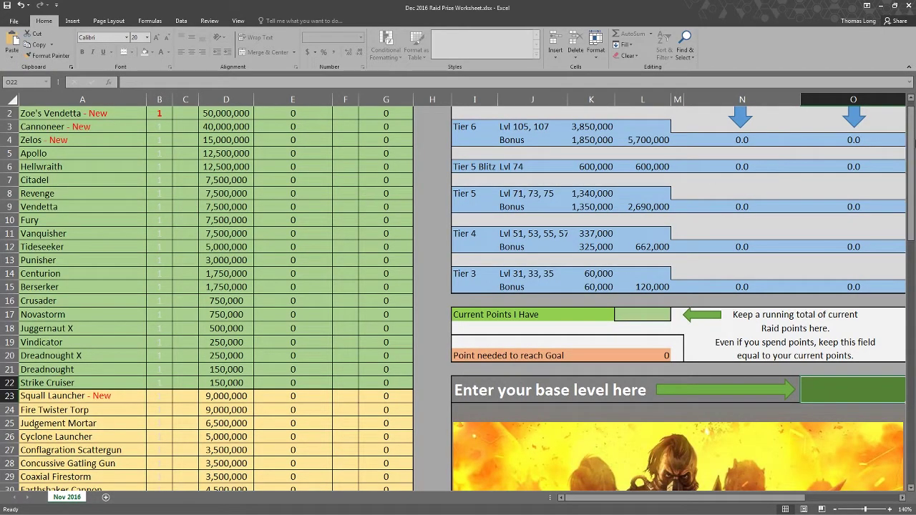
{"action": "left_click_drag", "start_coordinate": [913, 151], "coordinate": [709, 143]}
{"action": "left_click_drag", "start_coordinate": [909, 212], "coordinate": [914, 376]}
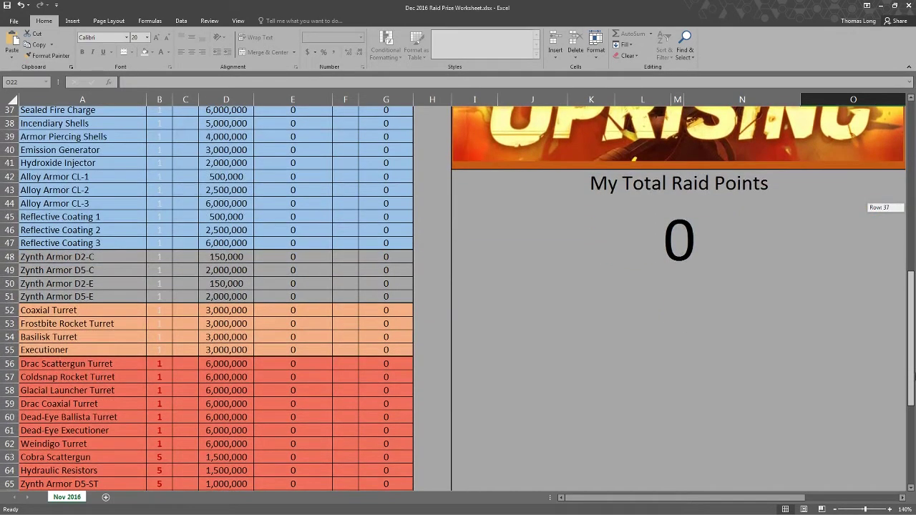
{"action": "left_click_drag", "start_coordinate": [914, 376], "coordinate": [914, 410]}
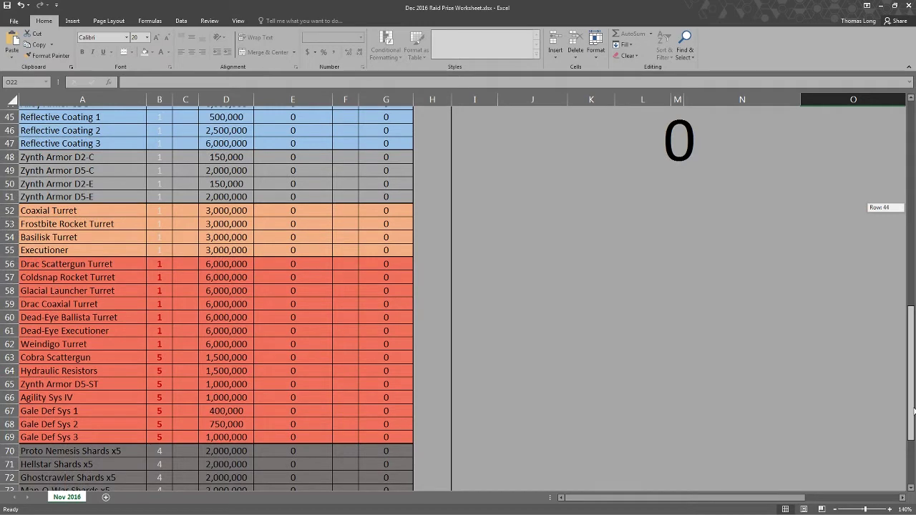
{"action": "left_click_drag", "start_coordinate": [915, 411], "coordinate": [914, 411]}
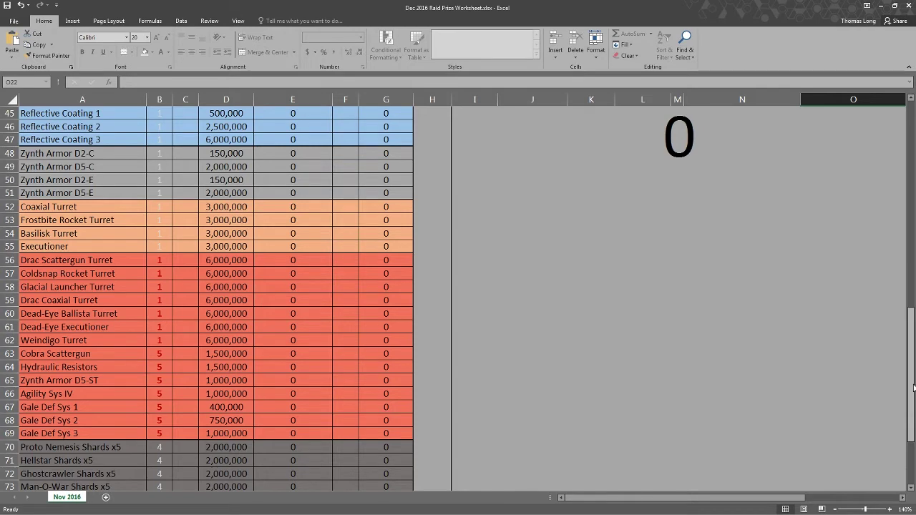
{"action": "left_click_drag", "start_coordinate": [914, 388], "coordinate": [914, 423]}
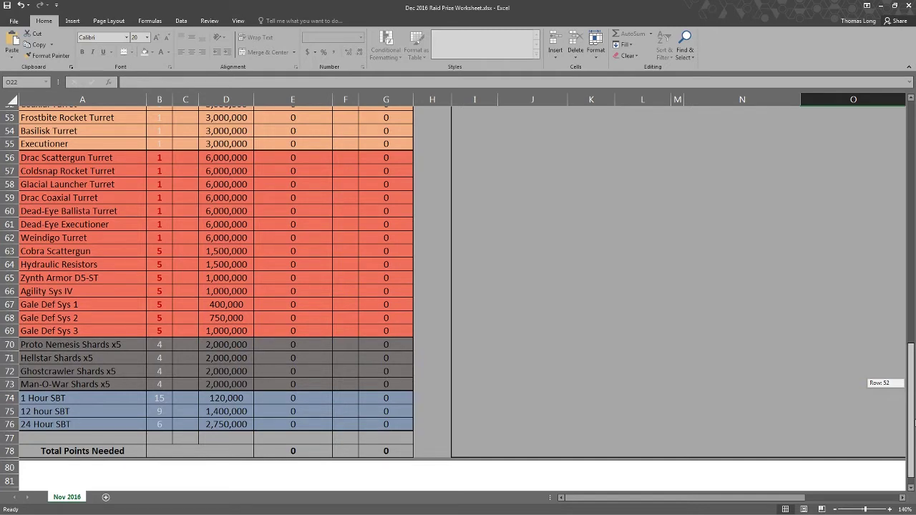
{"action": "left_click_drag", "start_coordinate": [914, 423], "coordinate": [913, 384]}
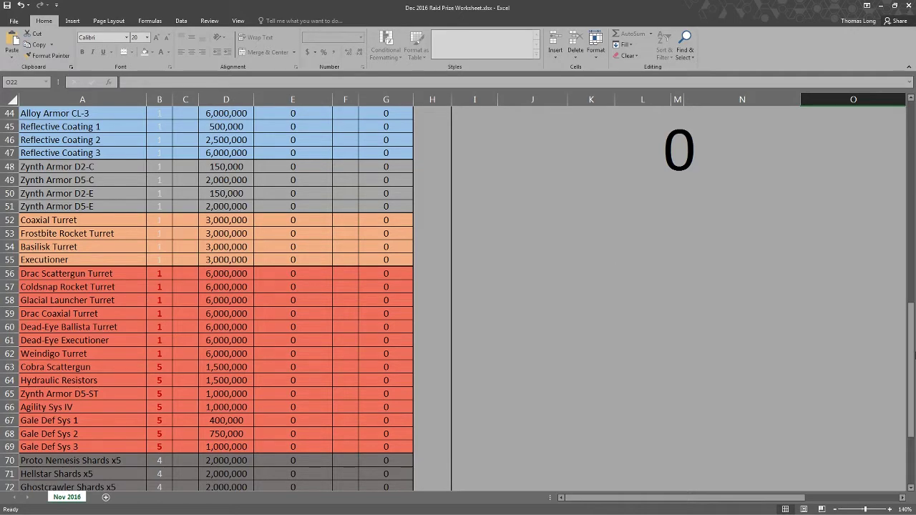
{"action": "left_click_drag", "start_coordinate": [913, 356], "coordinate": [913, 154]}
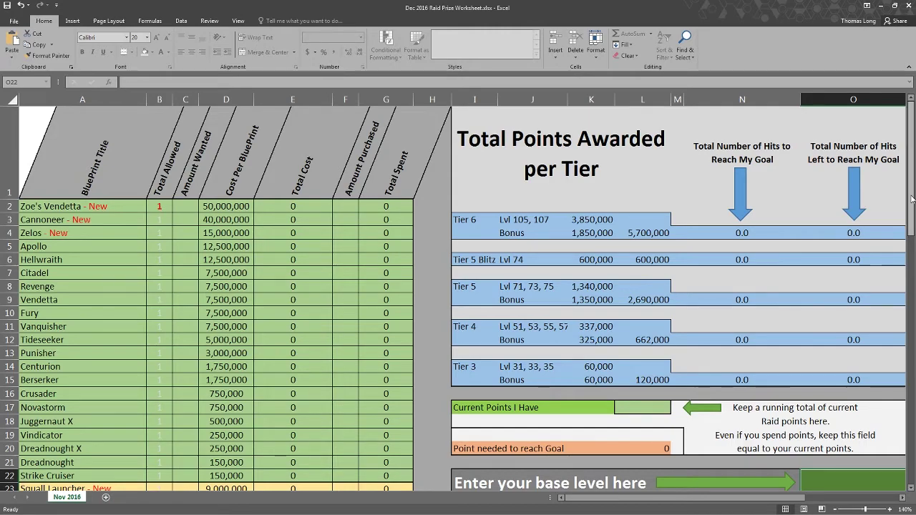
{"action": "left_click_drag", "start_coordinate": [913, 199], "coordinate": [913, 408]}
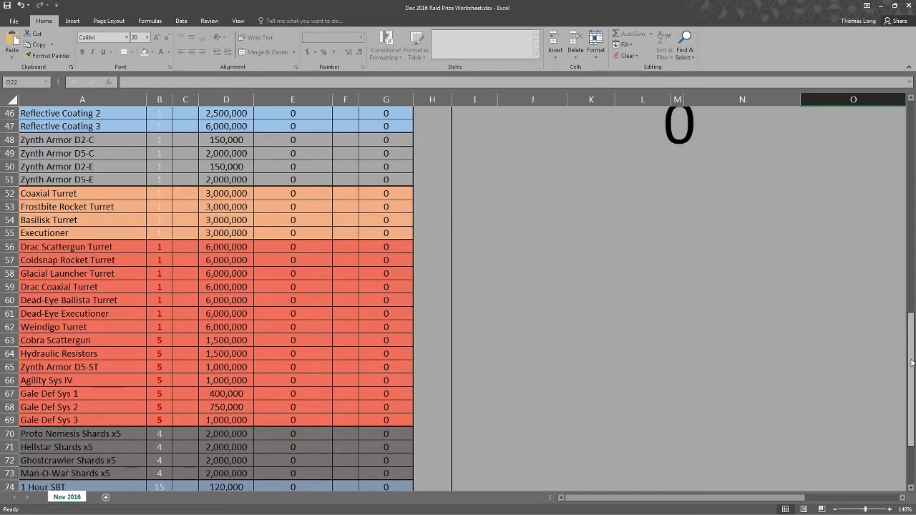
{"action": "left_click_drag", "start_coordinate": [912, 363], "coordinate": [912, 363]}
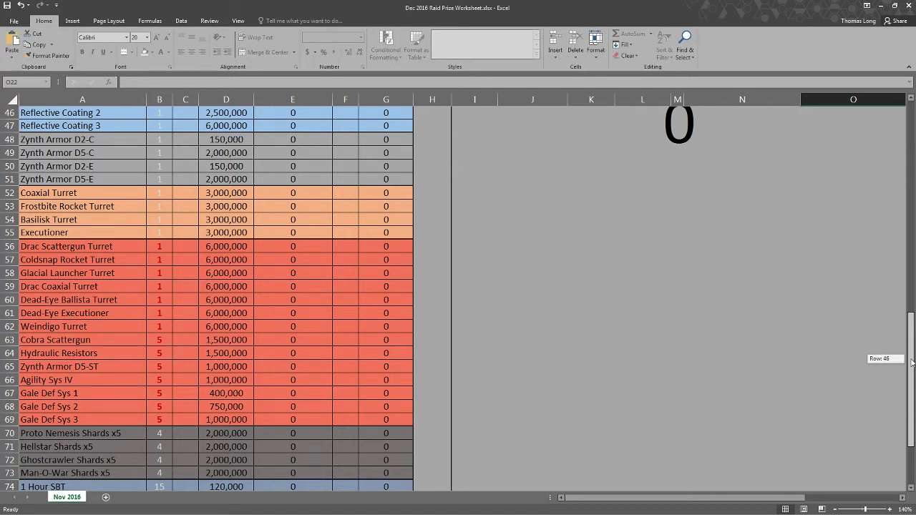
{"action": "left_click_drag", "start_coordinate": [912, 363], "coordinate": [912, 312]}
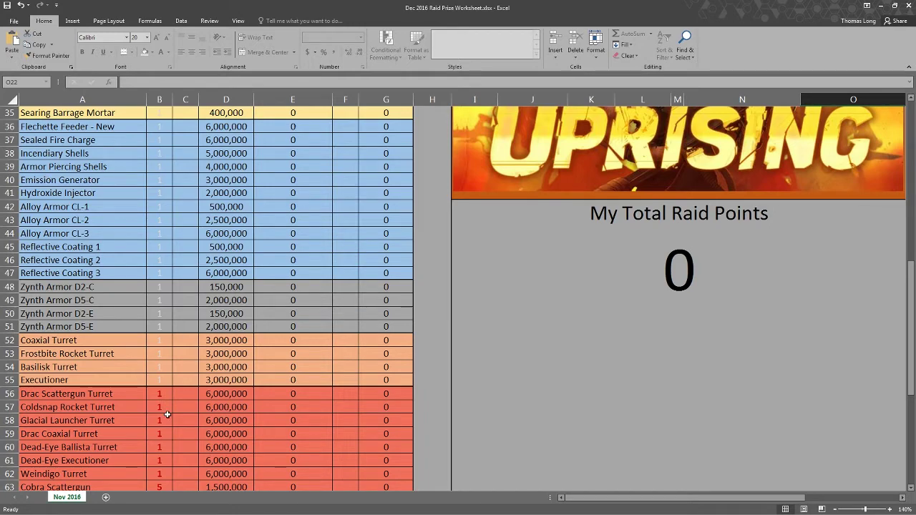
{"action": "left_click_drag", "start_coordinate": [912, 356], "coordinate": [900, 179]}
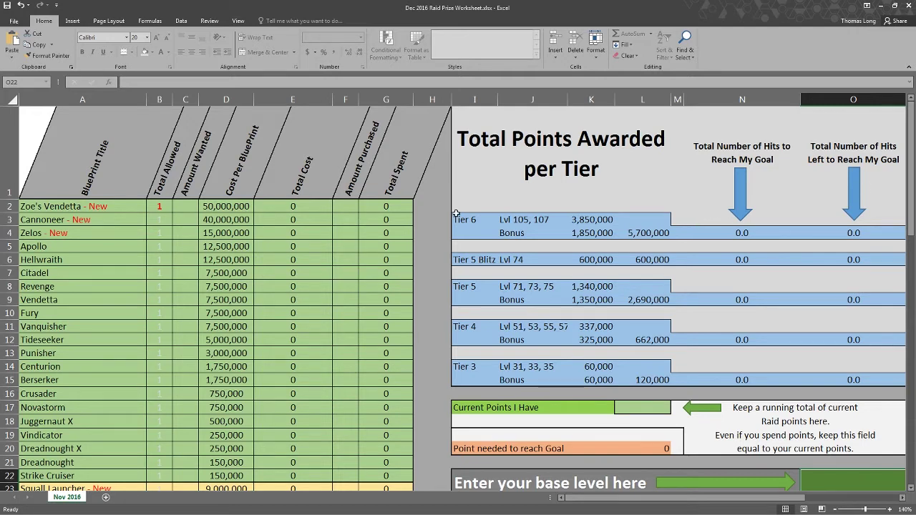
Enter an amount wanted of 1 each for Zoe's Vendetta, Cannoneer and Zelos
{"action": "left_click", "coordinate": [184, 205]}
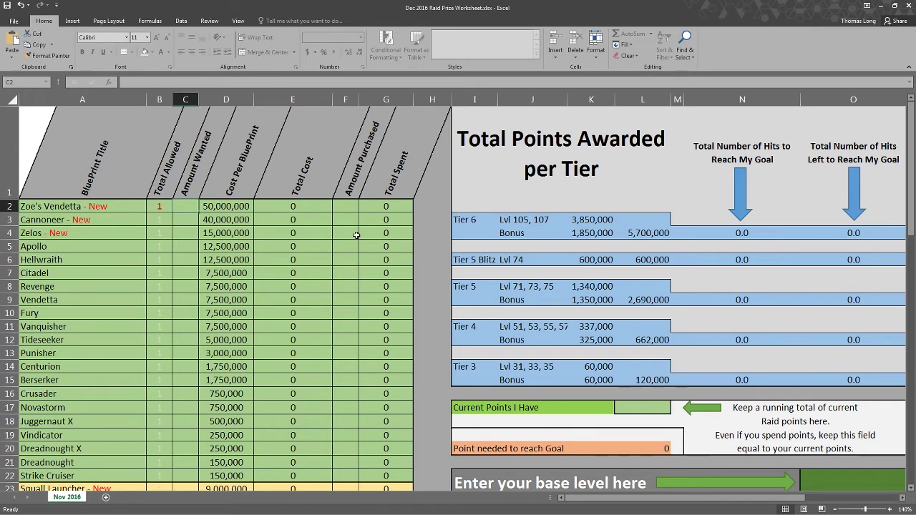
{"action": "type", "text": "1"}
{"action": "key", "text": "Return"}
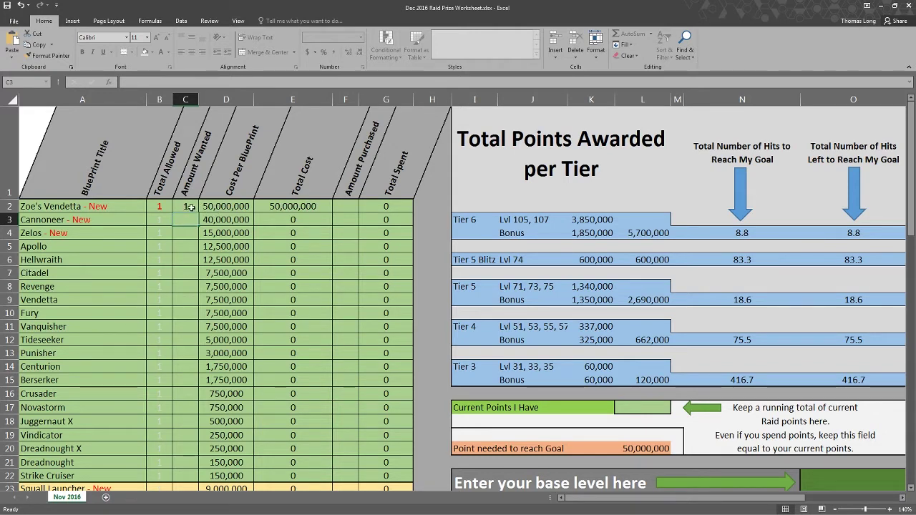
{"action": "type", "text": "1"}
{"action": "key", "text": "Return"}
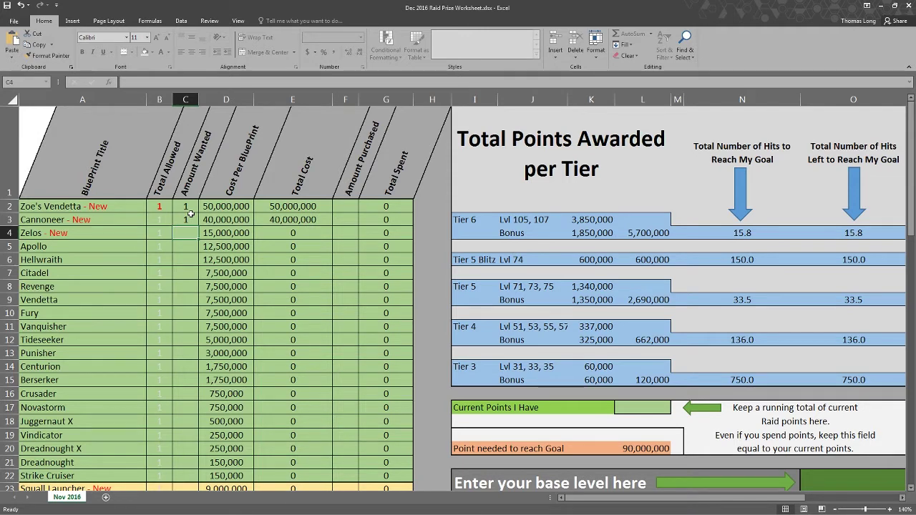
{"action": "type", "text": "1"}
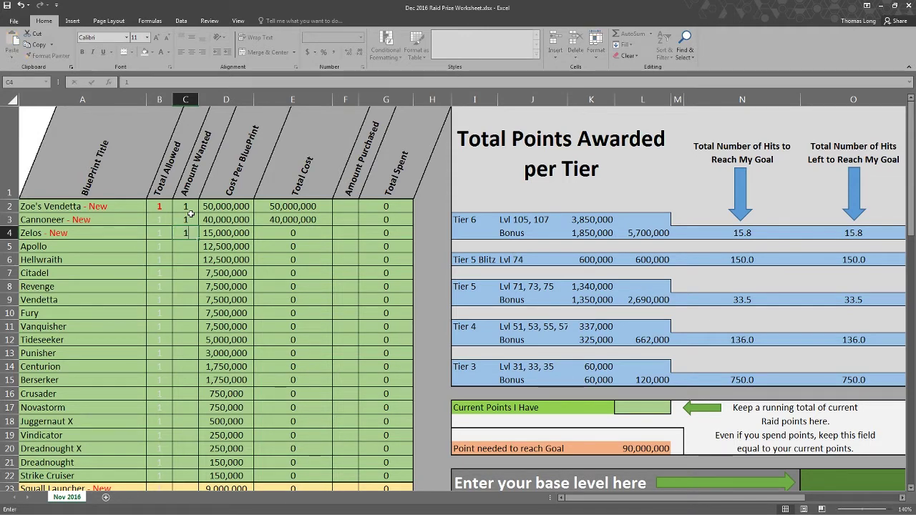
{"action": "key", "text": "Return"}
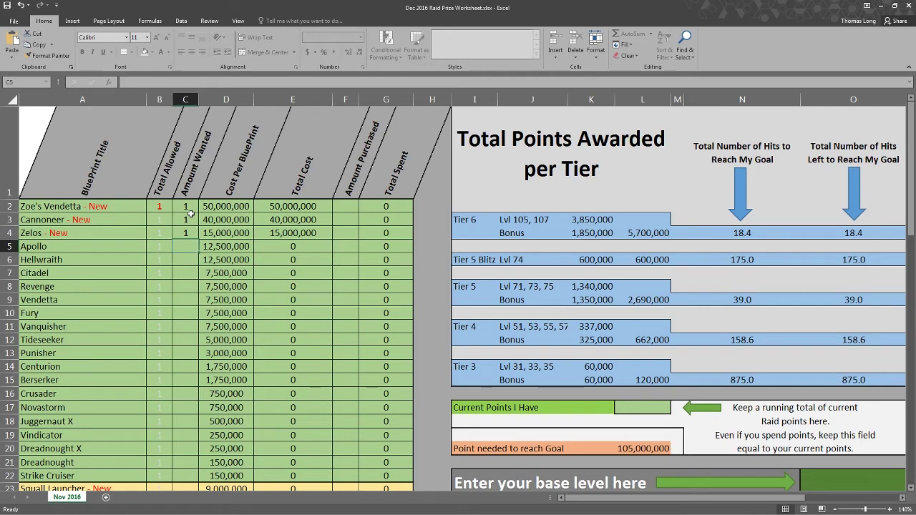
Enter an amount wanted of 1 for the Squall Launcher
{"action": "scroll", "coordinate": [191, 214], "scroll_direction": "down", "scroll_amount": 2}
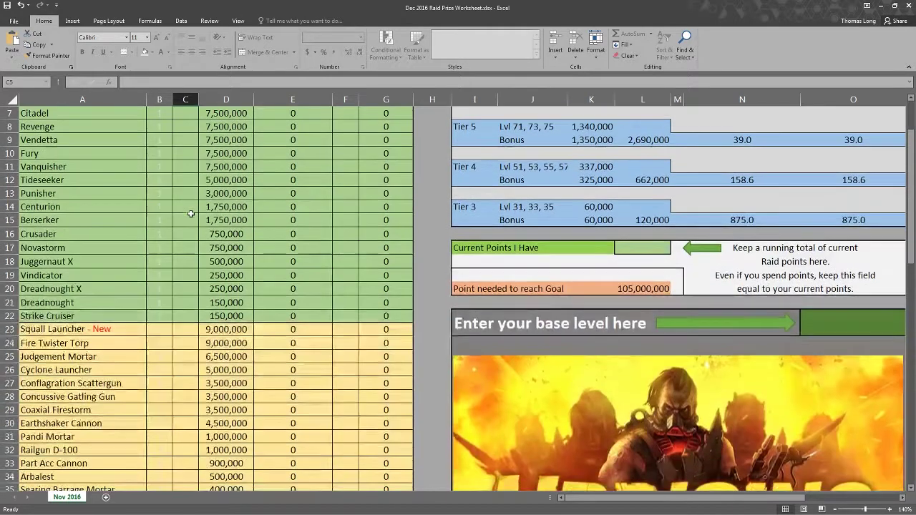
{"action": "left_click", "coordinate": [183, 329]}
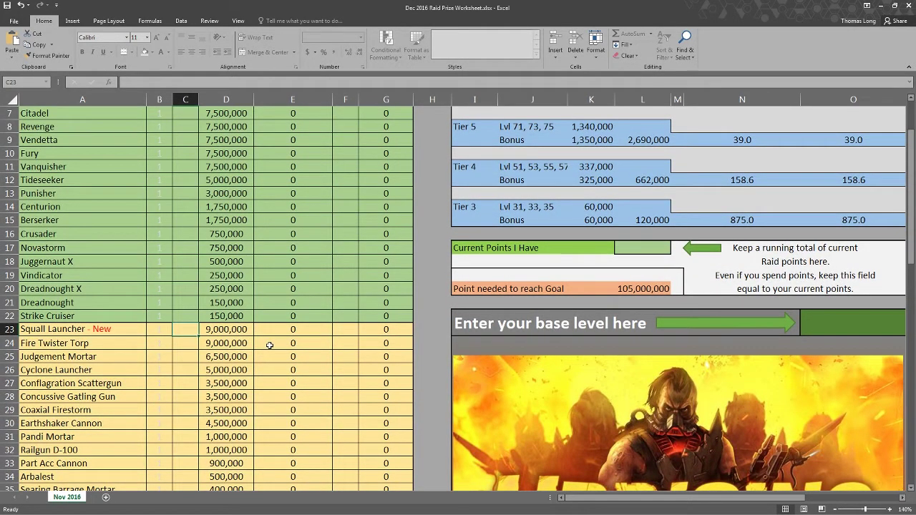
{"action": "type", "text": "1"}
{"action": "key", "text": "Return"}
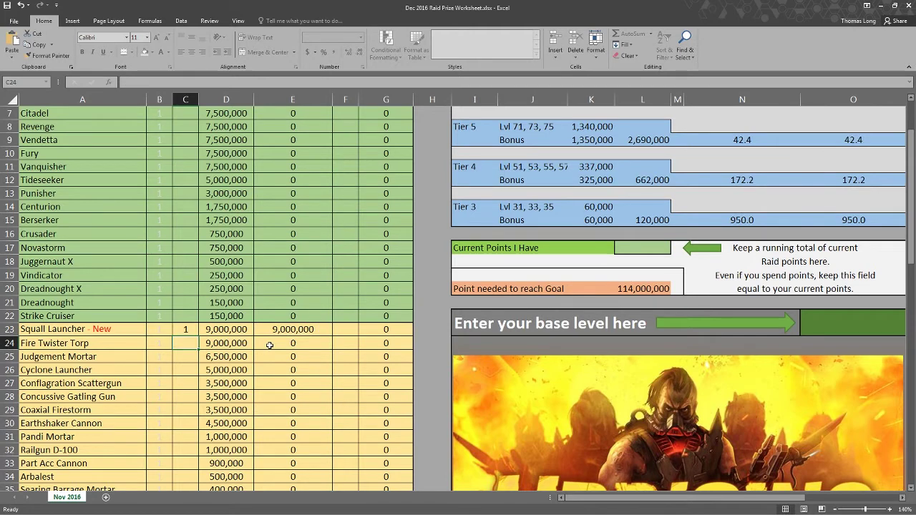
Enter an amount wanted of 1 for the Part Acc Cannon
{"action": "key", "text": "Down"}
{"action": "key", "text": "Down"}
{"action": "key", "text": "Down"}
{"action": "key", "text": "Down"}
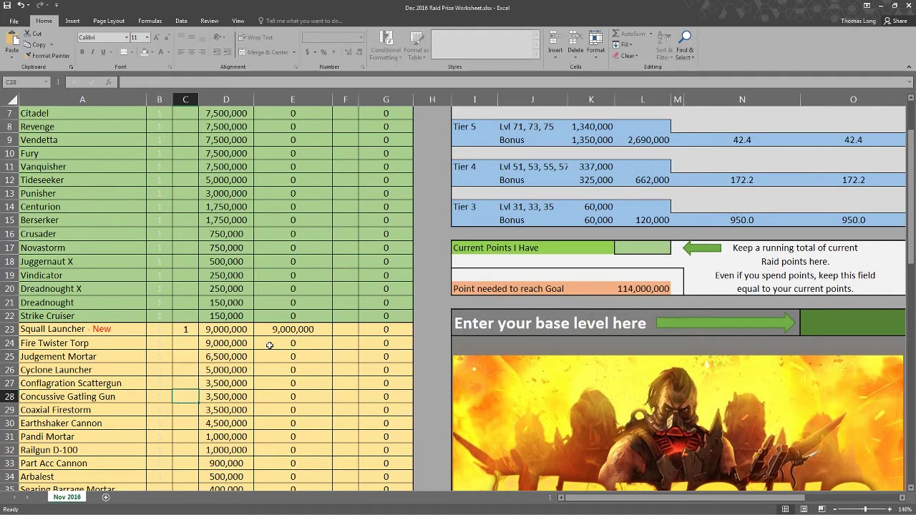
{"action": "key", "text": "Down"}
{"action": "key", "text": "Down"}
{"action": "key", "text": "Down"}
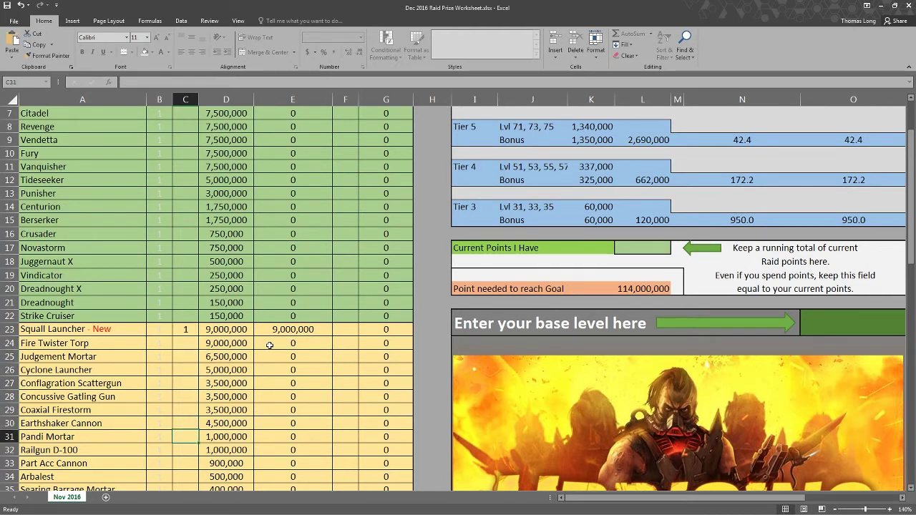
{"action": "key", "text": "Down"}
{"action": "key", "text": "Down"}
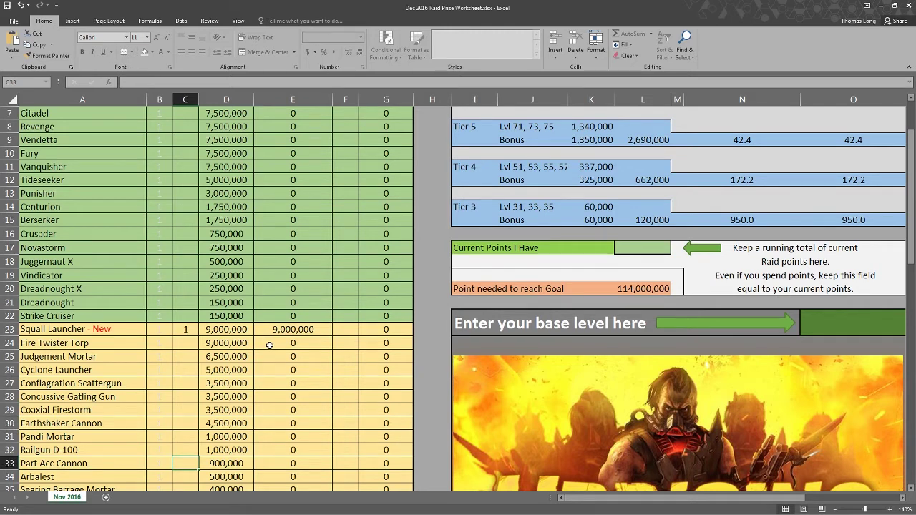
{"action": "type", "text": "1"}
{"action": "key", "text": "Return"}
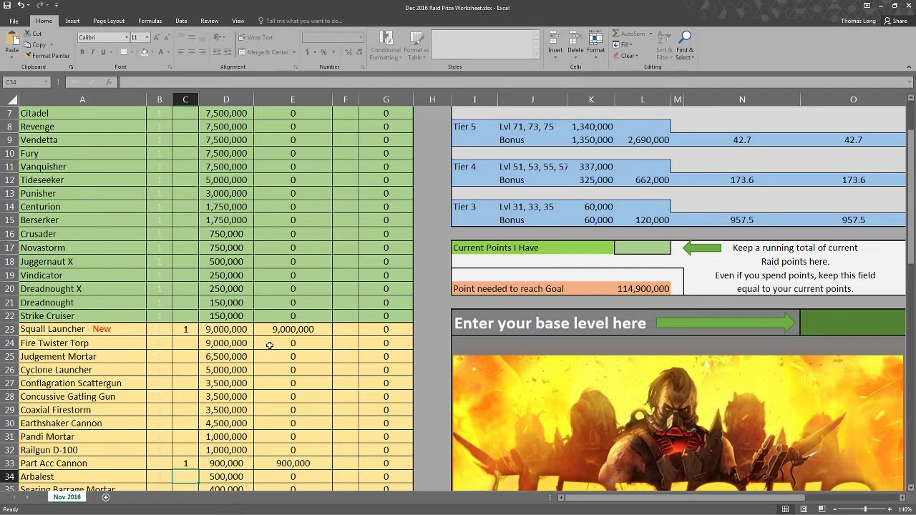
Enter an amount wanted of 1 for the Flechette Feeder
{"action": "scroll", "coordinate": [269, 346], "scroll_direction": "down", "scroll_amount": 2}
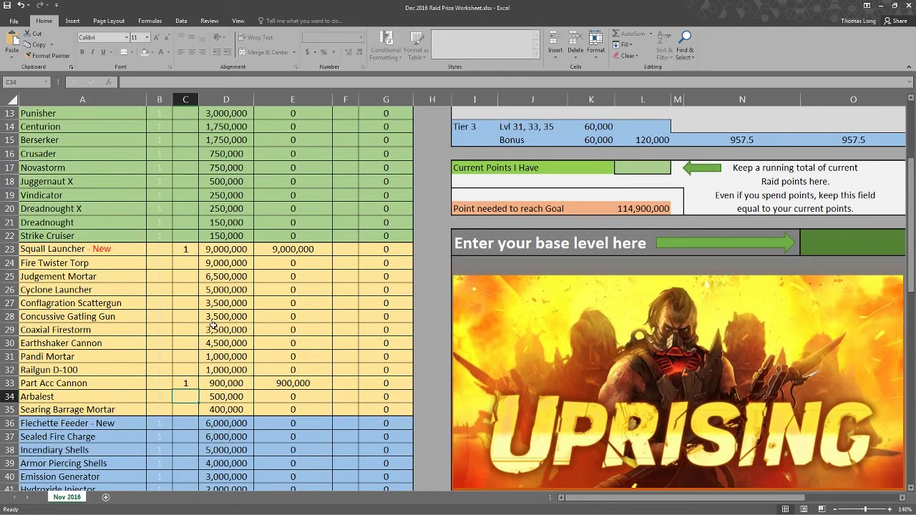
{"action": "scroll", "coordinate": [189, 337], "scroll_direction": "down", "scroll_amount": 3}
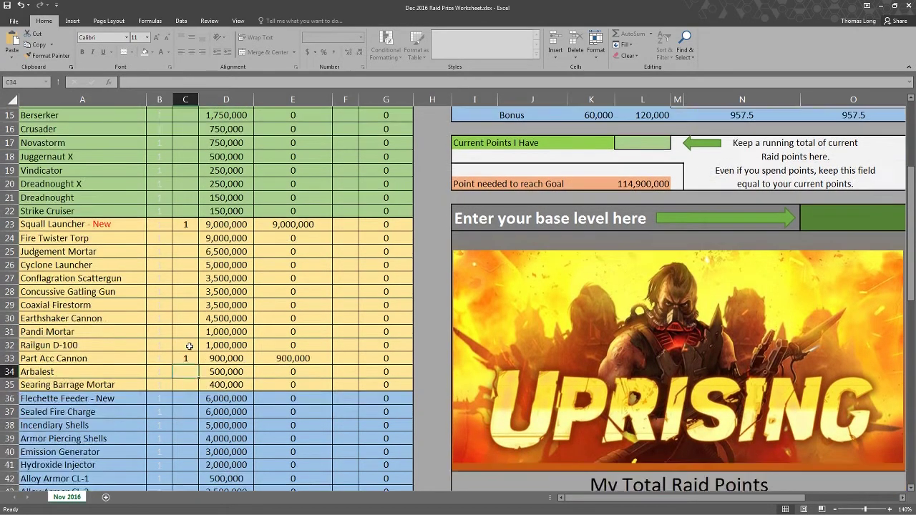
{"action": "left_click", "coordinate": [189, 314]}
{"action": "left_click", "coordinate": [189, 301]}
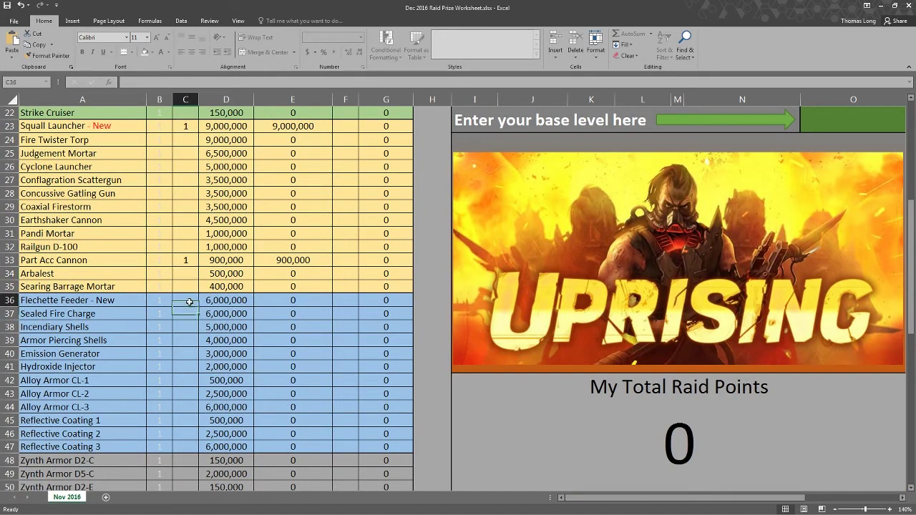
{"action": "type", "text": "1"}
{"action": "key", "text": "Return"}
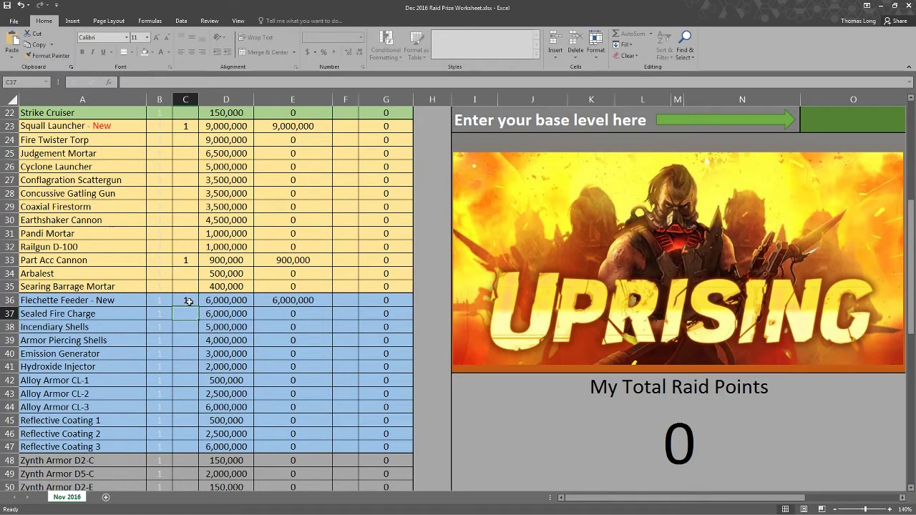
Enter an amount wanted of 1 each for Armor Piercing Shells and the Hydroxide Injector
{"action": "key", "text": "Down"}
{"action": "key", "text": "Down"}
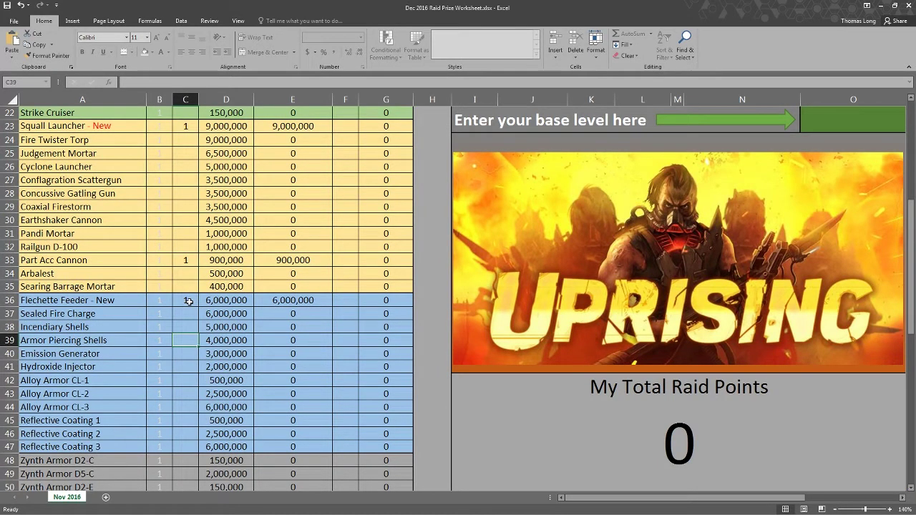
{"action": "type", "text": "1"}
{"action": "key", "text": "Return"}
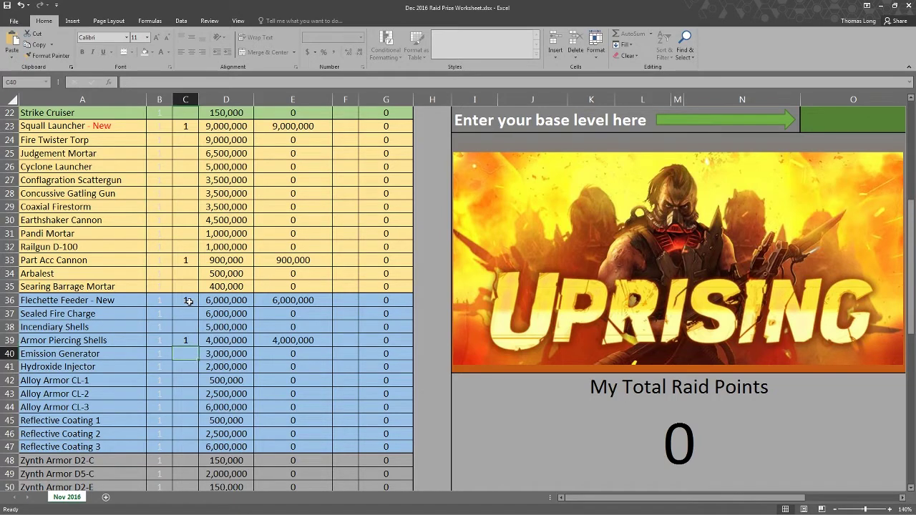
{"action": "key", "text": "Down"}
{"action": "type", "text": "1"}
{"action": "key", "text": "Return"}
Enter an amount wanted of 1 each for Alloy Armor CL-3 and Reflective Coating 3
{"action": "key", "text": "Down"}
{"action": "key", "text": "Down"}
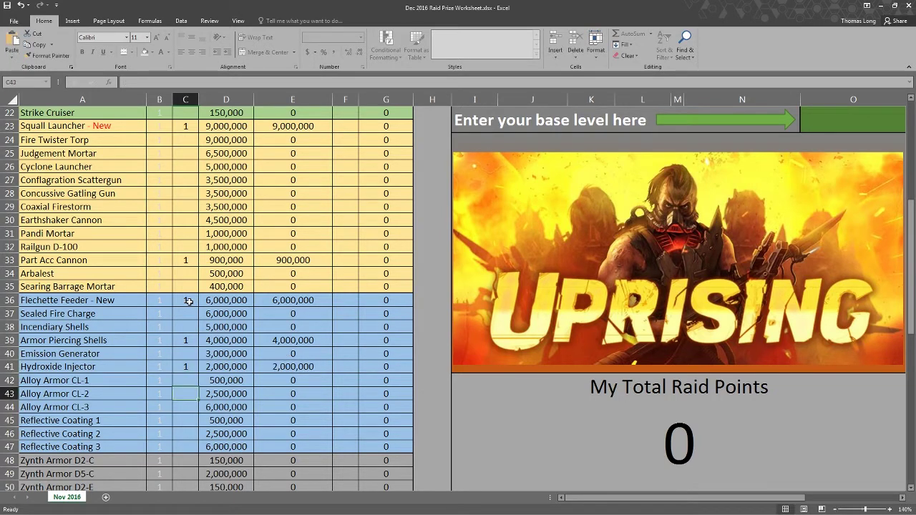
{"action": "type", "text": "1"}
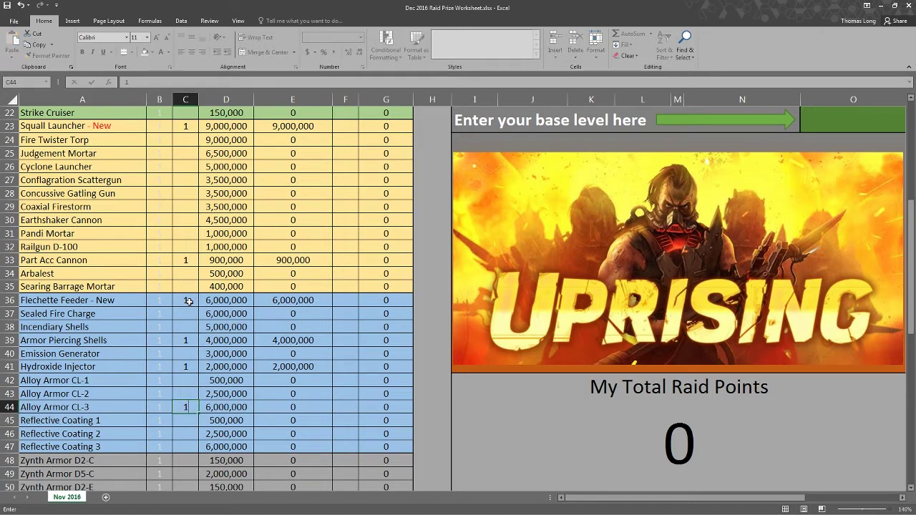
{"action": "key", "text": "Return"}
{"action": "key", "text": "Down"}
{"action": "key", "text": "Down"}
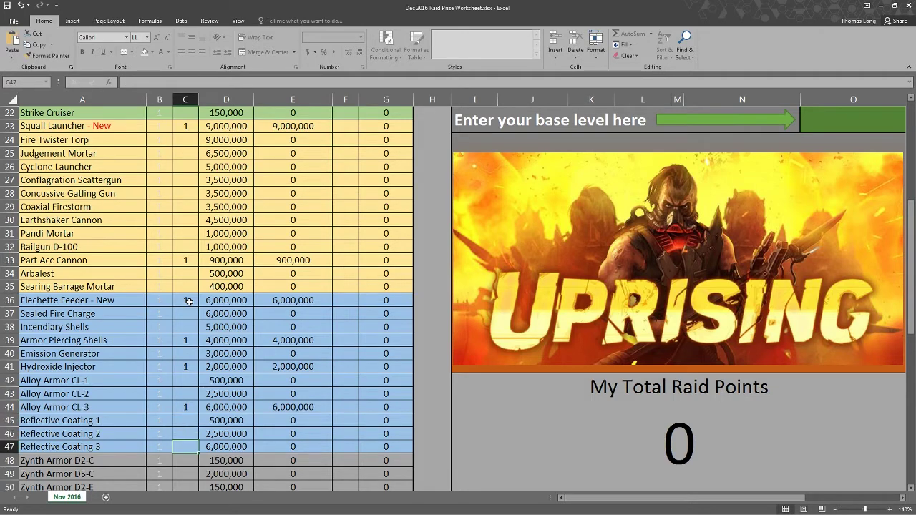
{"action": "type", "text": "1"}
{"action": "key", "text": "Return"}
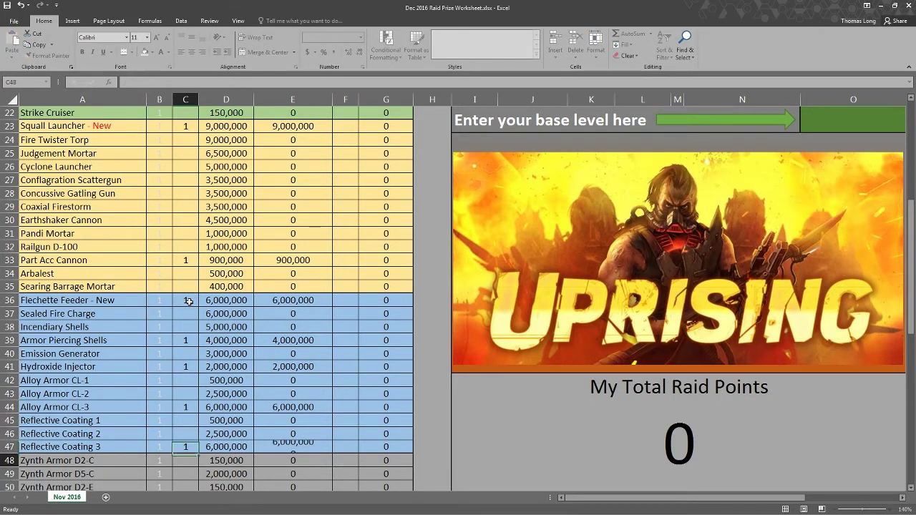
Examine the remaining blueprint rows, the total points needed and the number of hits per tier to reach the goal
{"action": "scroll", "coordinate": [189, 302], "scroll_direction": "down", "scroll_amount": 1}
{"action": "scroll", "coordinate": [189, 302], "scroll_direction": "down", "scroll_amount": 4}
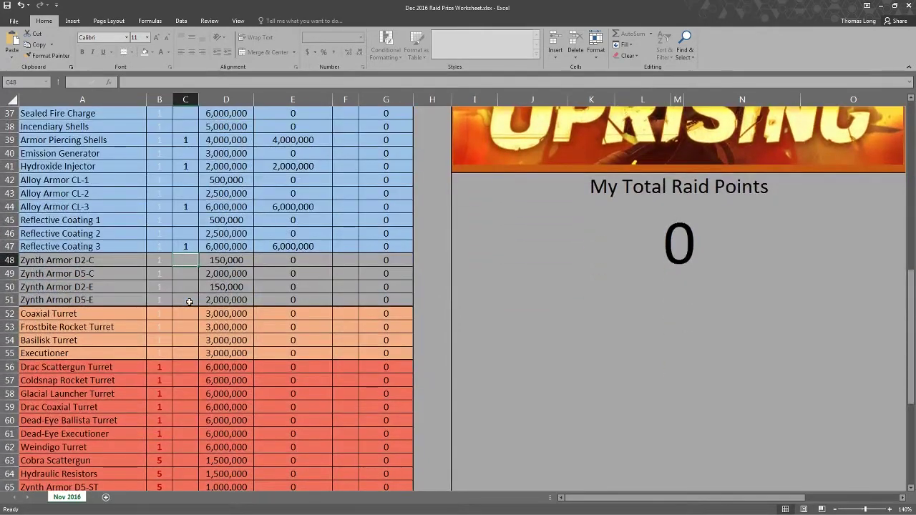
{"action": "scroll", "coordinate": [189, 302], "scroll_direction": "up", "scroll_amount": 2}
{"action": "scroll", "coordinate": [189, 302], "scroll_direction": "up", "scroll_amount": 10}
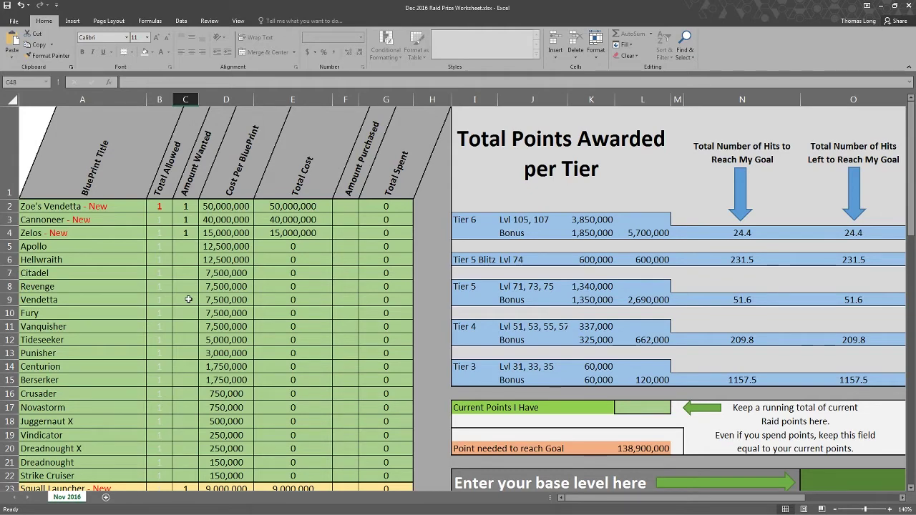
{"action": "scroll", "coordinate": [291, 329], "scroll_direction": "down", "scroll_amount": 6}
{"action": "scroll", "coordinate": [293, 334], "scroll_direction": "down", "scroll_amount": 13}
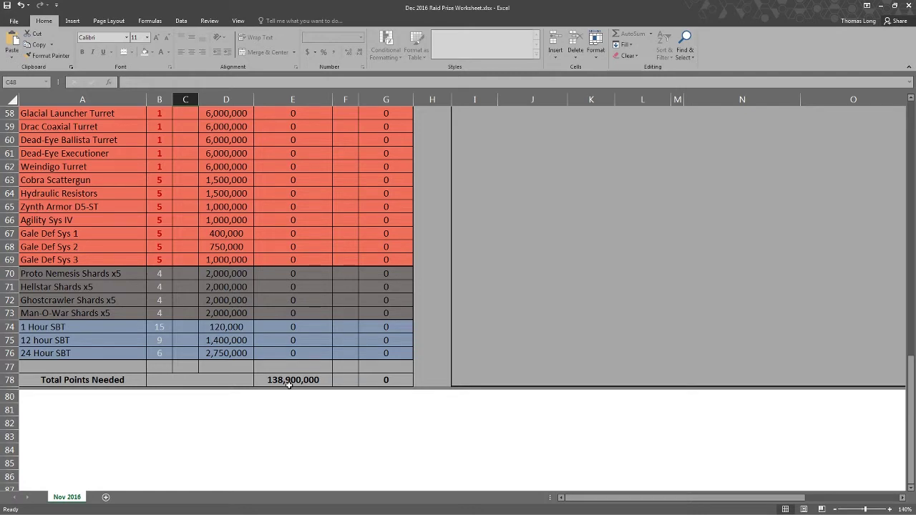
{"action": "scroll", "coordinate": [207, 304], "scroll_direction": "up", "scroll_amount": 12}
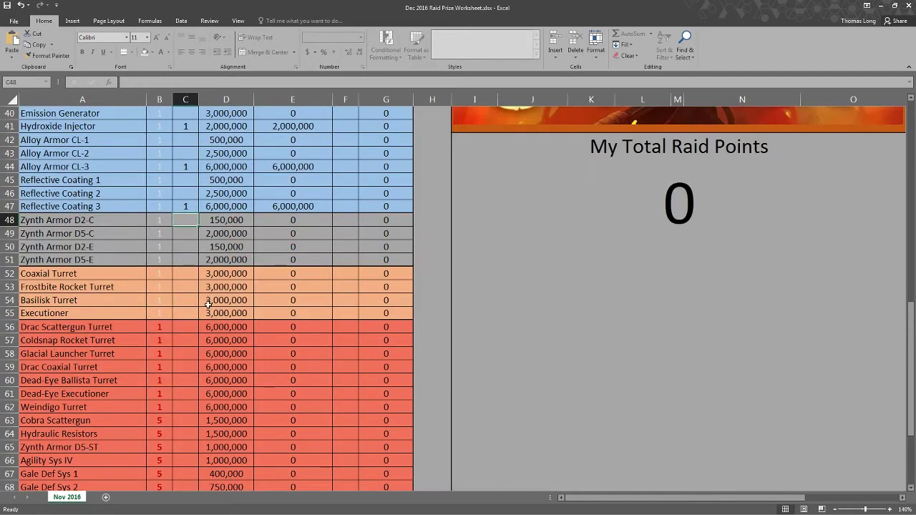
{"action": "scroll", "coordinate": [207, 304], "scroll_direction": "up", "scroll_amount": 7}
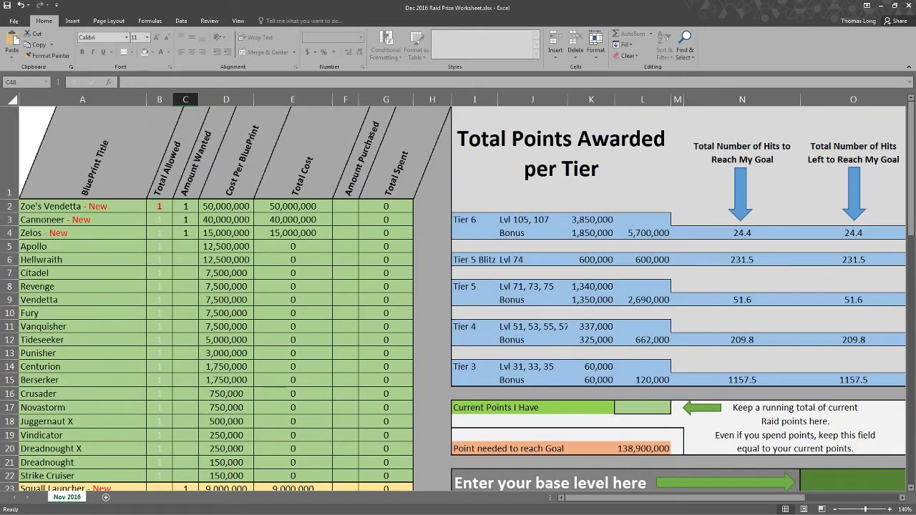
{"action": "scroll", "coordinate": [628, 489], "scroll_direction": "right", "scroll_amount": 2}
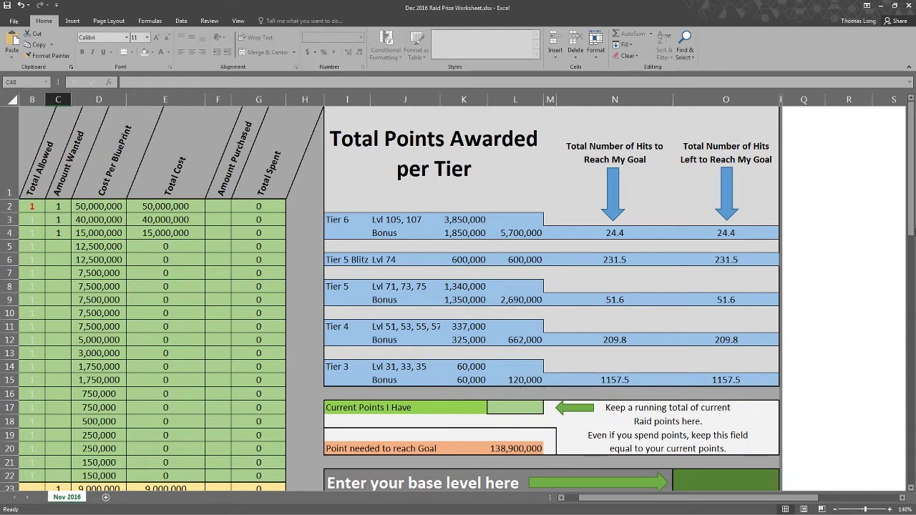
{"action": "left_click", "coordinate": [573, 499]}
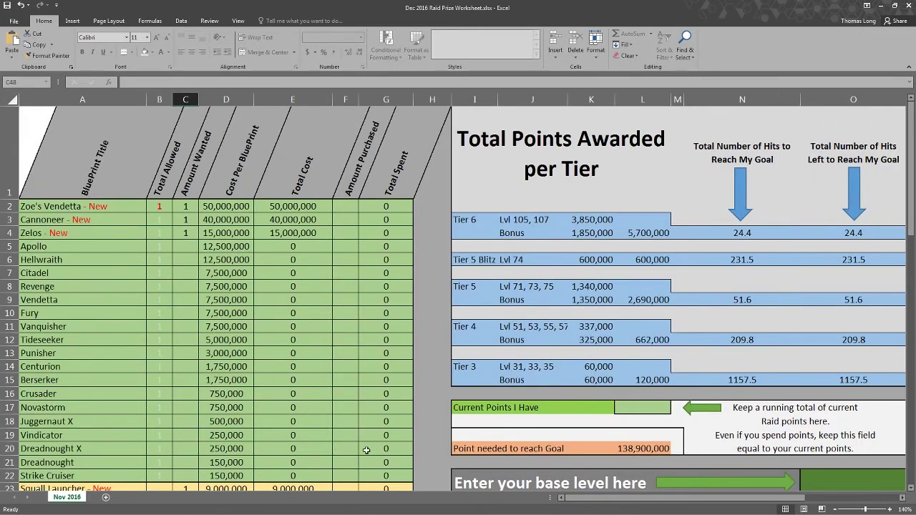
Enter 11,400,000 as the current points, correcting the first entry of 1,140,000
{"action": "left_click_drag", "start_coordinate": [912, 215], "coordinate": [911, 228]}
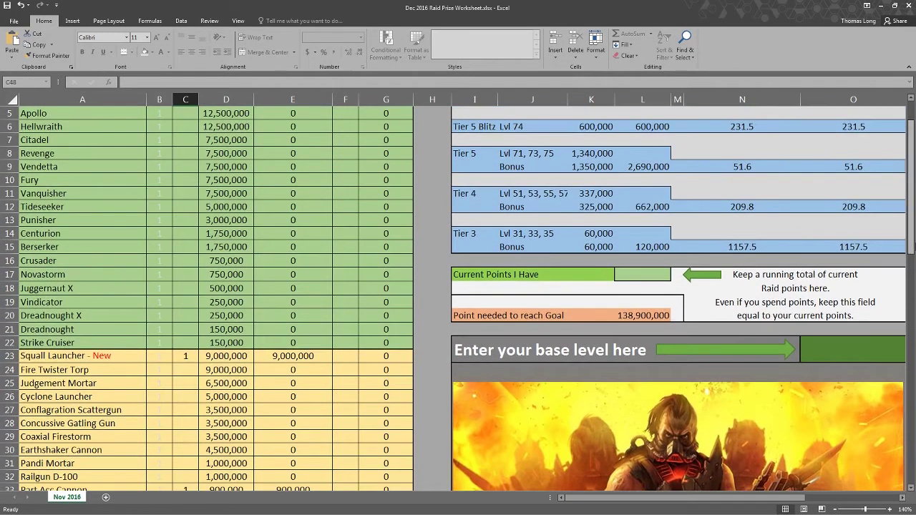
{"action": "left_click", "coordinate": [643, 269]}
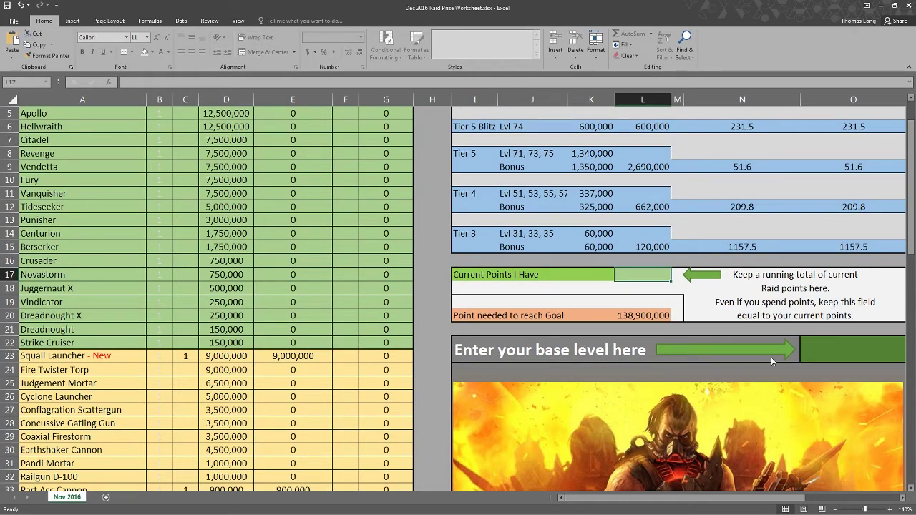
{"action": "scroll", "coordinate": [771, 357], "scroll_direction": "up", "scroll_amount": 2}
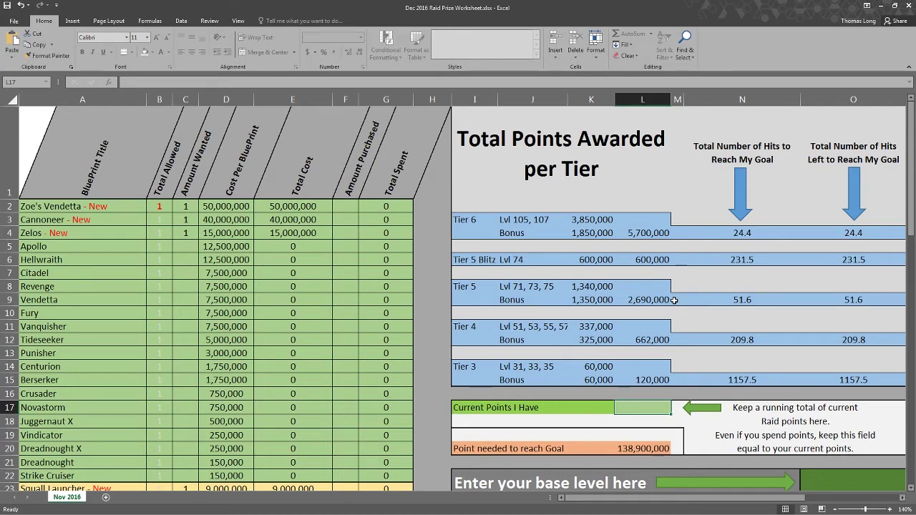
{"action": "scroll", "coordinate": [674, 300], "scroll_direction": "down", "scroll_amount": 2}
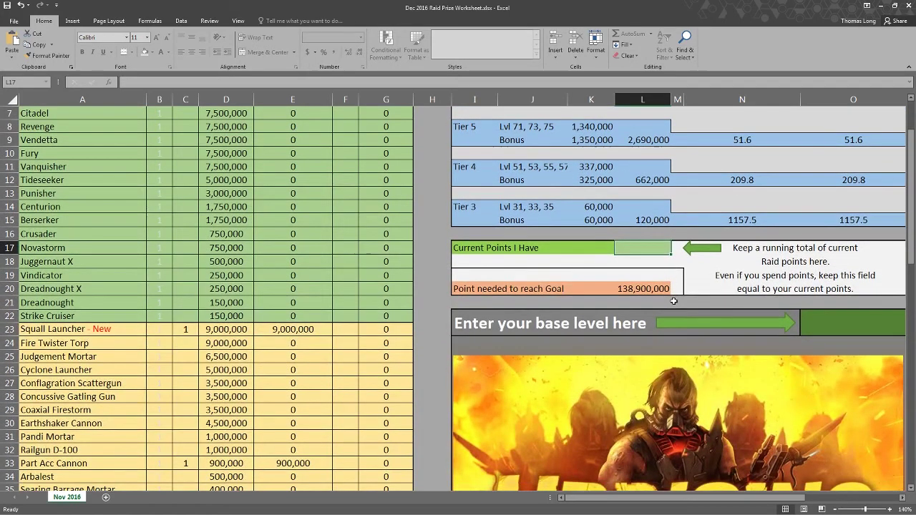
{"action": "type", "text": "1"}
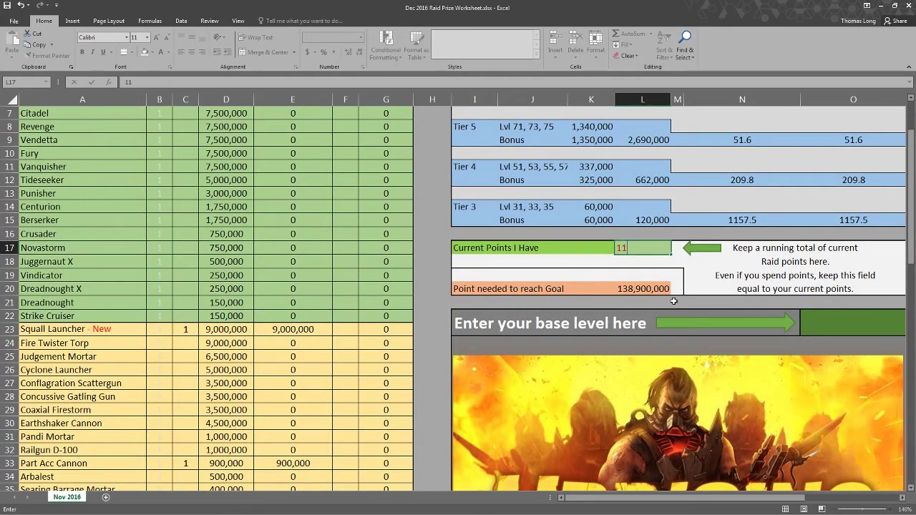
{"action": "type", "text": ",140,000"}
{"action": "key", "text": "Return"}
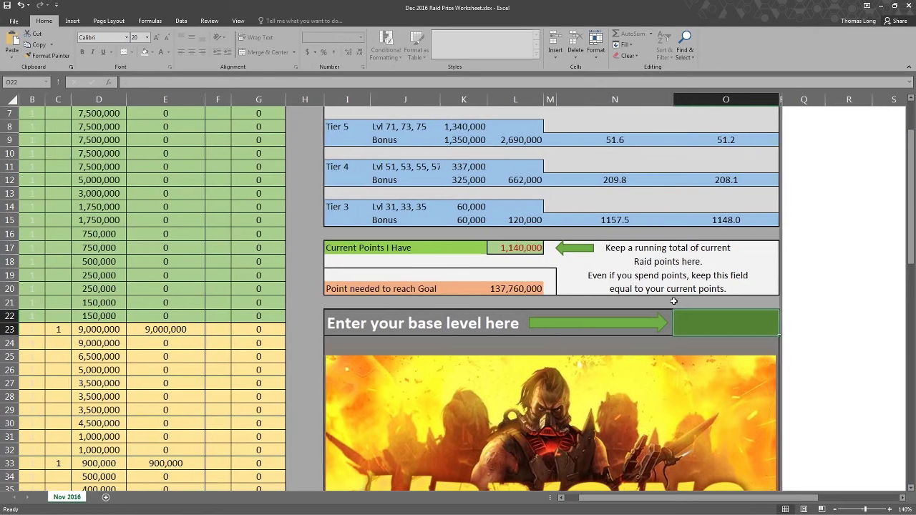
{"action": "left_click", "coordinate": [535, 247]}
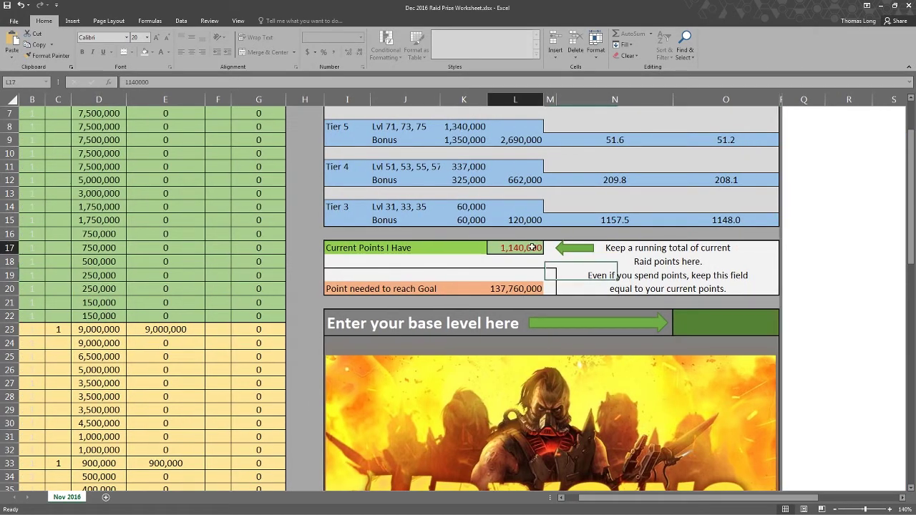
{"action": "left_click", "coordinate": [169, 81]}
{"action": "type", "text": "0"}
{"action": "key", "text": "Return"}
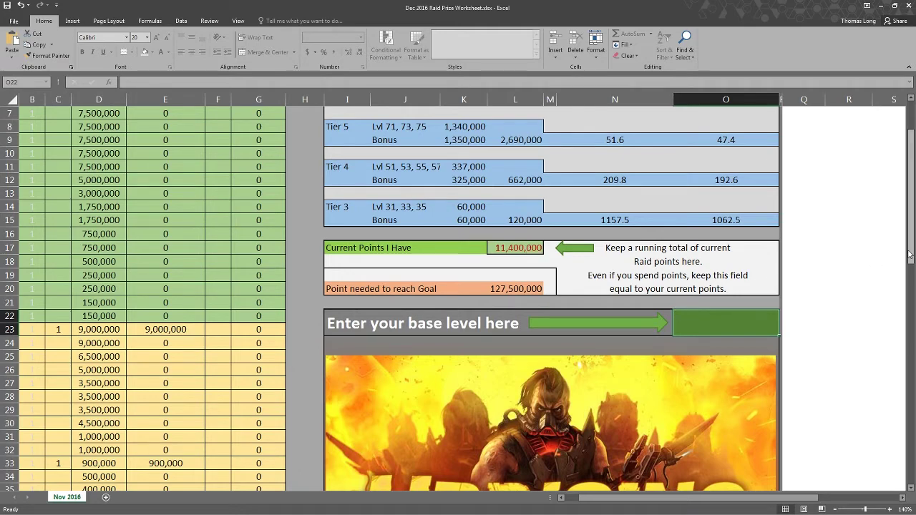
Replace the current points with a running total of 65,250,000
{"action": "left_click_drag", "start_coordinate": [910, 252], "coordinate": [910, 231]}
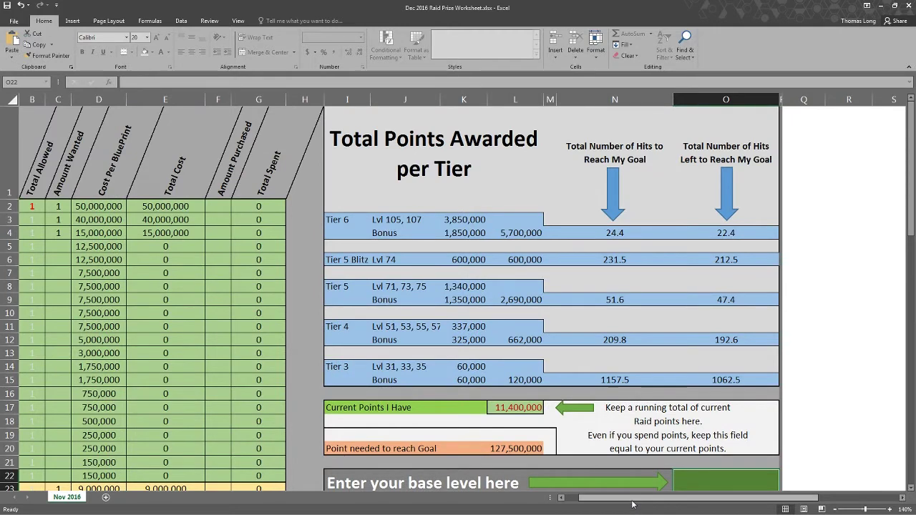
{"action": "left_click_drag", "start_coordinate": [633, 505], "coordinate": [611, 505]}
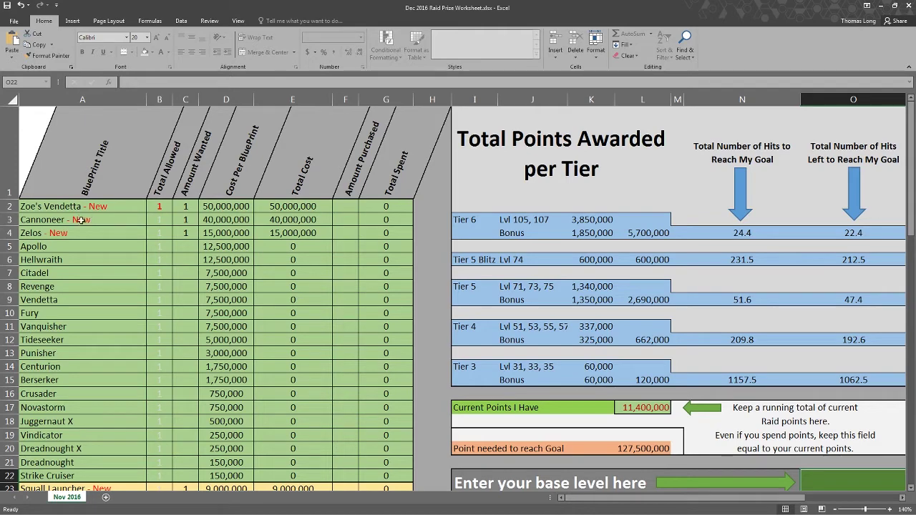
{"action": "scroll", "coordinate": [877, 285], "scroll_direction": "down", "scroll_amount": 2}
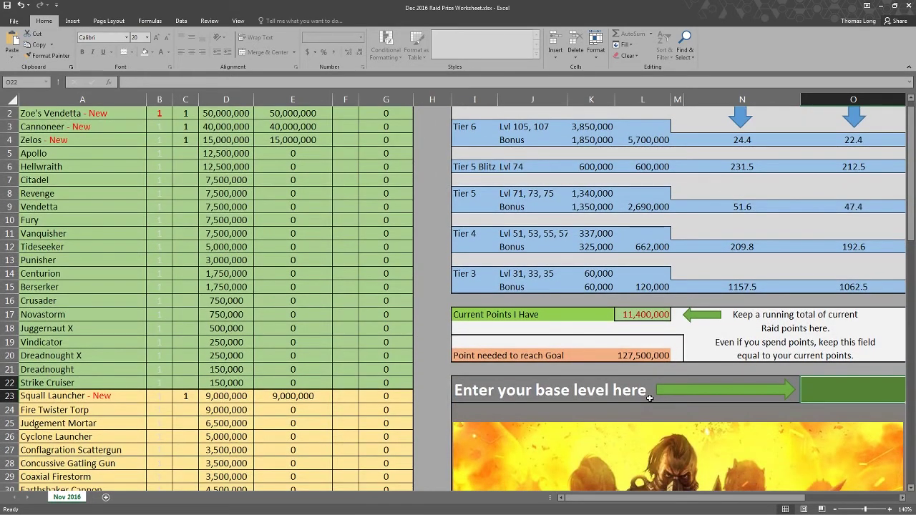
{"action": "left_click", "coordinate": [637, 317]}
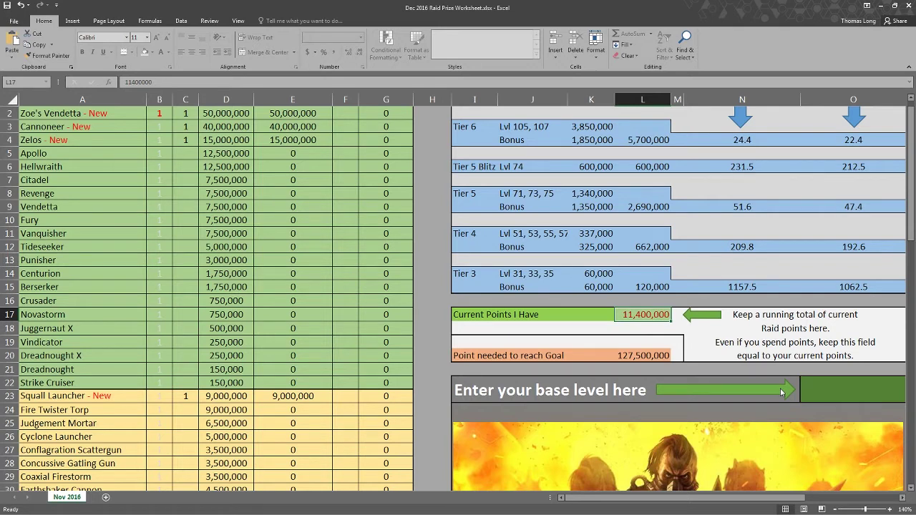
{"action": "type", "text": "65"}
{"action": "type", "text": "2,500,"}
{"action": "type", "text": "00"}
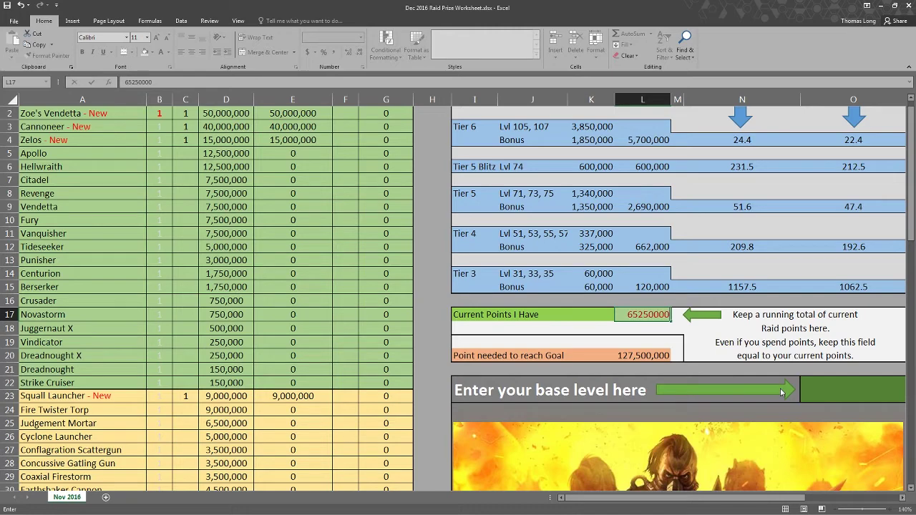
{"action": "type", "text": "0"}
{"action": "left_click", "coordinate": [781, 388]}
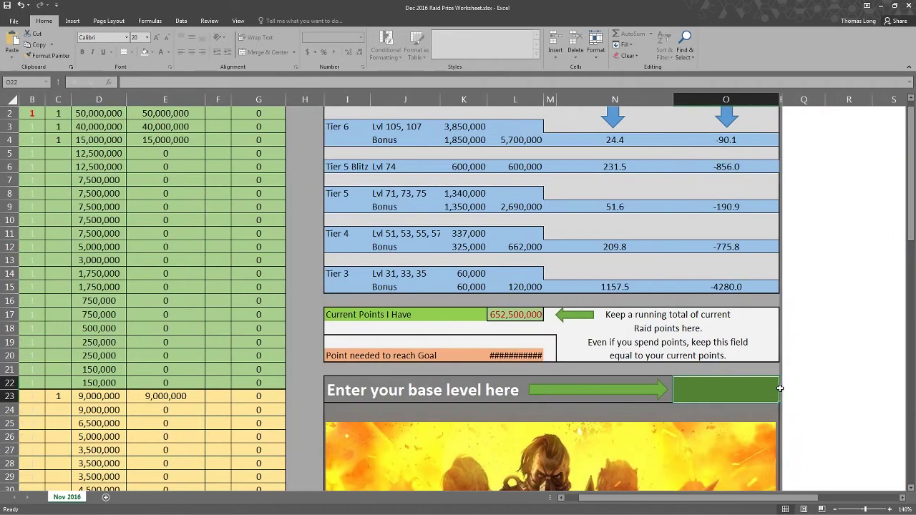
{"action": "left_click", "coordinate": [519, 315]}
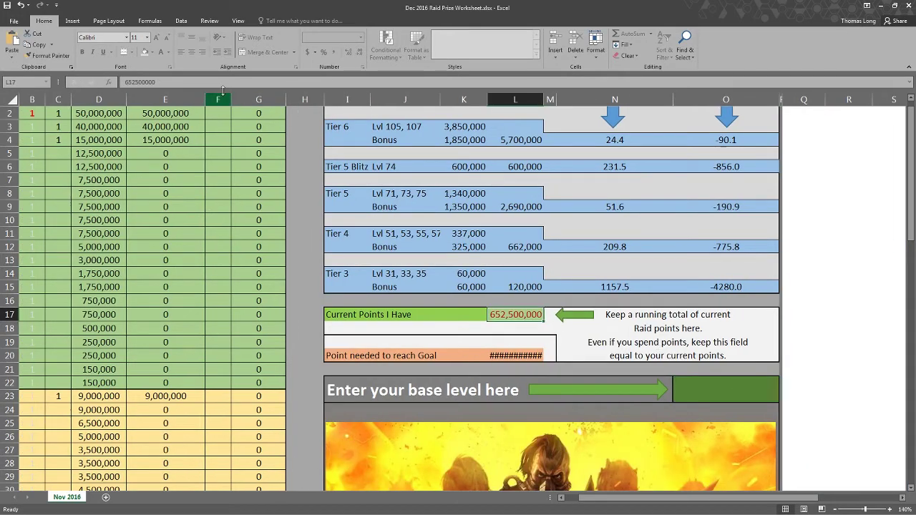
{"action": "left_click", "coordinate": [184, 81]}
{"action": "key", "text": "BackSpace"}
{"action": "key", "text": "Return"}
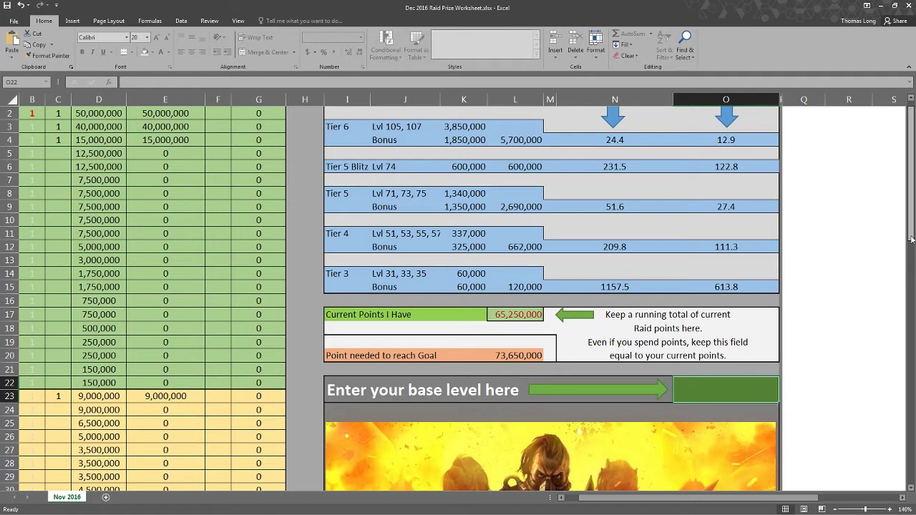
Record an amount purchased of 1 for Zoe's Vendetta
{"action": "left_click_drag", "start_coordinate": [912, 245], "coordinate": [912, 233]}
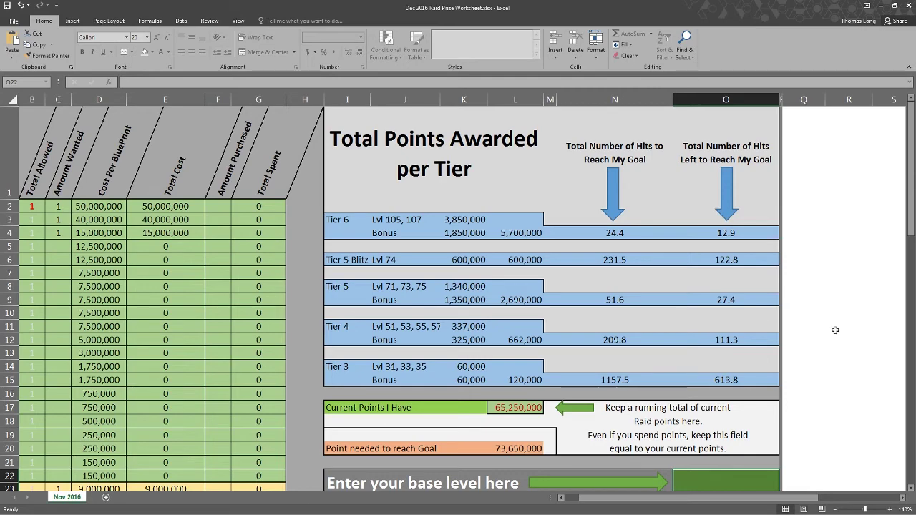
{"action": "mouse_move", "coordinate": [913, 222]}
{"action": "left_mouse_down"}
{"action": "mouse_move", "coordinate": [913, 247]}
{"action": "mouse_move", "coordinate": [913, 226]}
{"action": "left_mouse_up"}
{"action": "left_click_drag", "start_coordinate": [645, 503], "coordinate": [594, 503]}
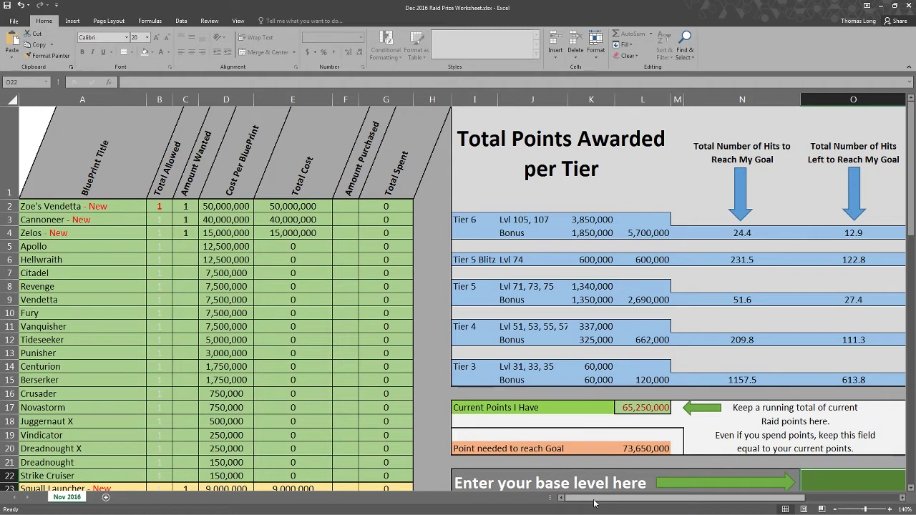
{"action": "left_click", "coordinate": [348, 207]}
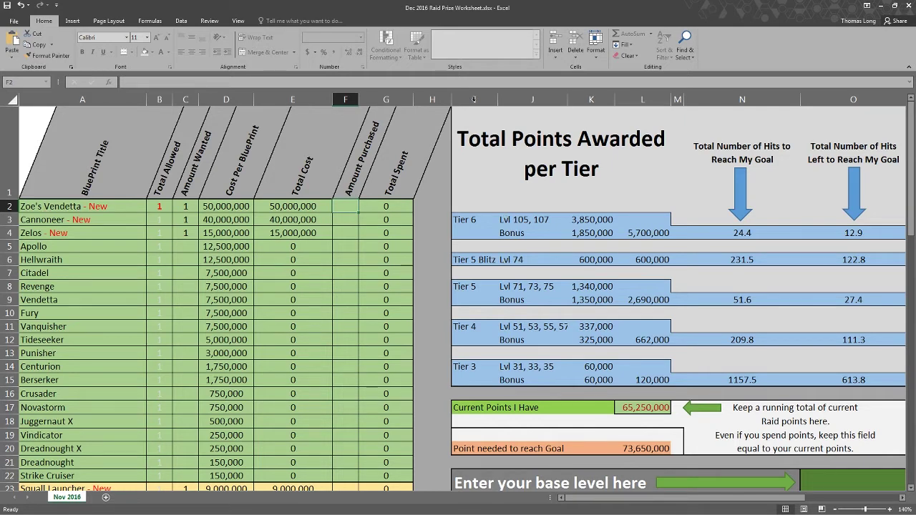
{"action": "type", "text": "1"}
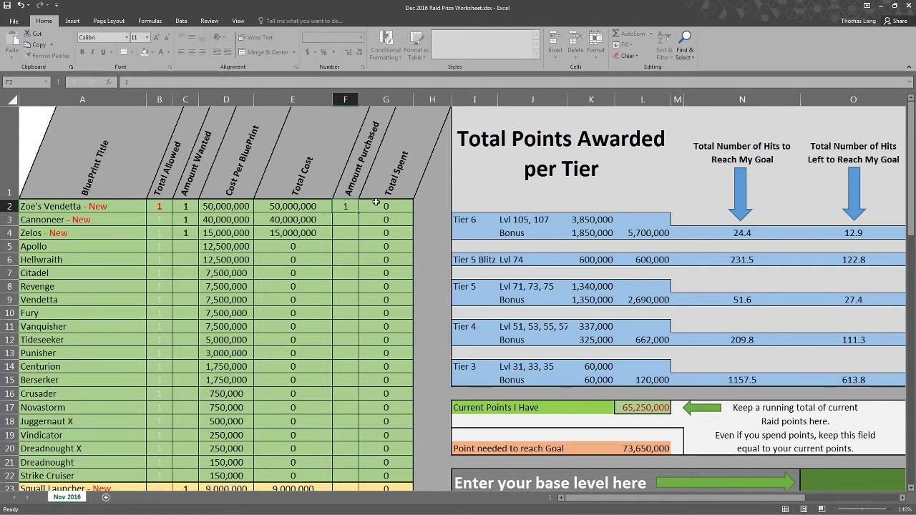
{"action": "key", "text": "Return"}
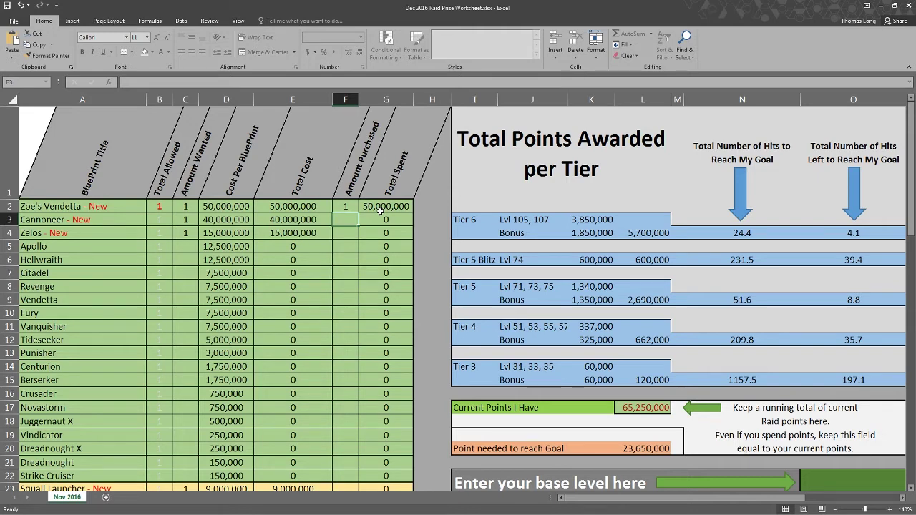
Change the current points to 15,250,000
{"action": "left_click", "coordinate": [628, 408]}
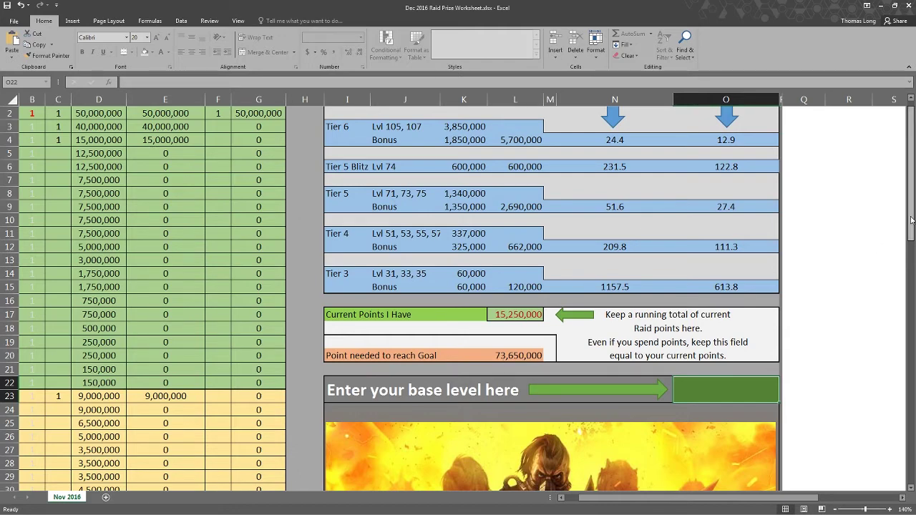
Review the total cost and total spent below the blueprint list and the total raid points figure
{"action": "left_click_drag", "start_coordinate": [903, 212], "coordinate": [906, 458]}
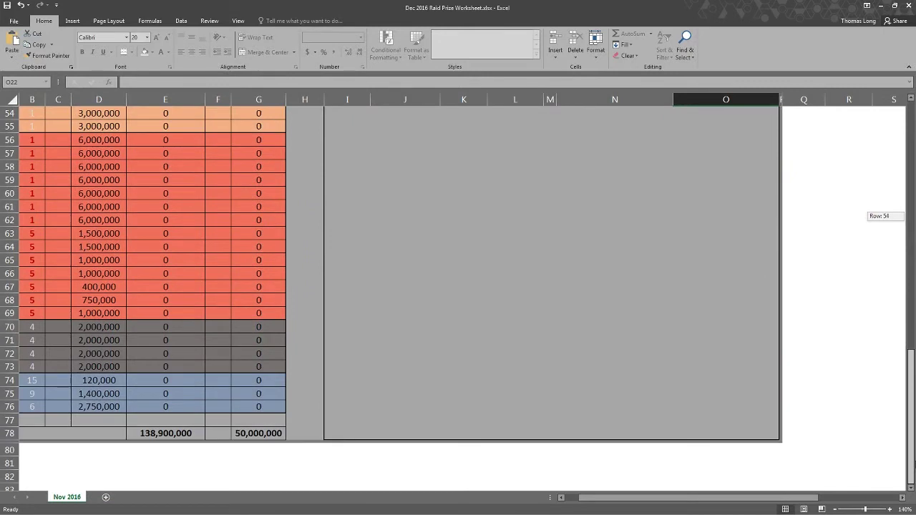
{"action": "left_click_drag", "start_coordinate": [644, 498], "coordinate": [513, 507]}
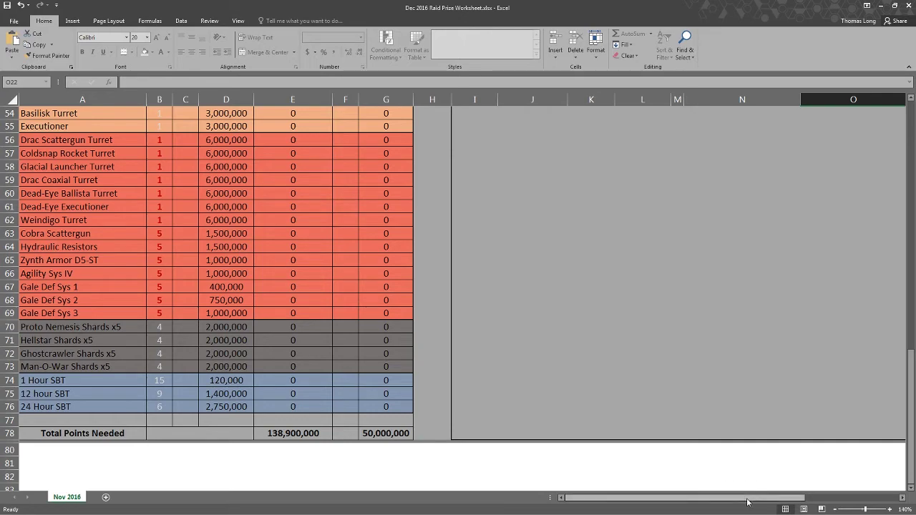
{"action": "left_click_drag", "start_coordinate": [748, 502], "coordinate": [760, 502]}
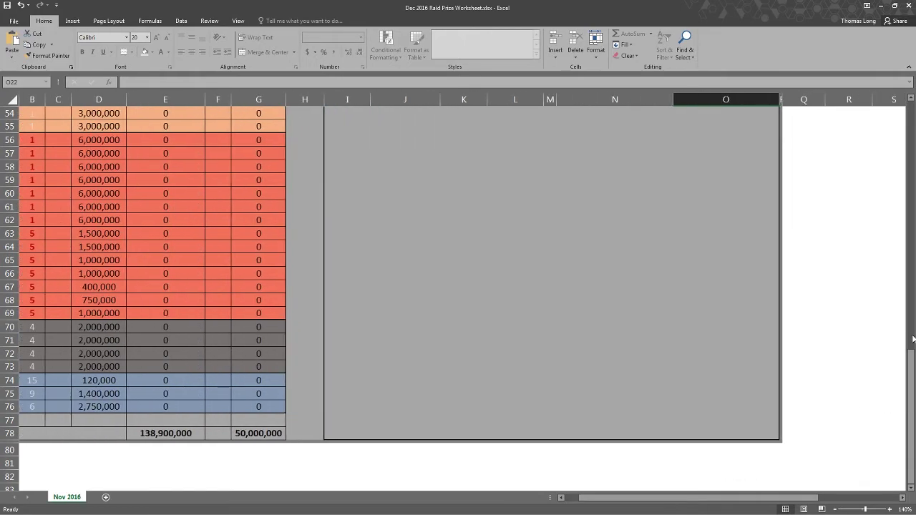
{"action": "left_click_drag", "start_coordinate": [912, 363], "coordinate": [912, 247]}
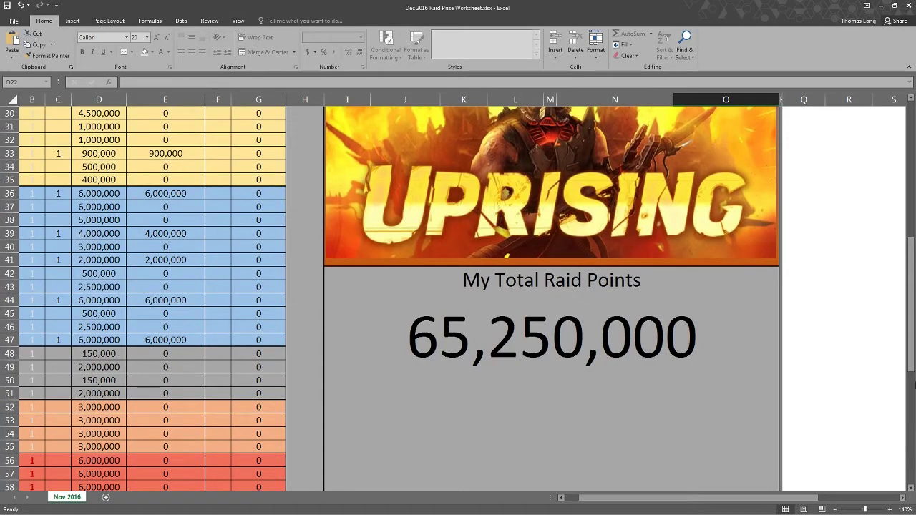
{"action": "left_click_drag", "start_coordinate": [911, 358], "coordinate": [914, 175]}
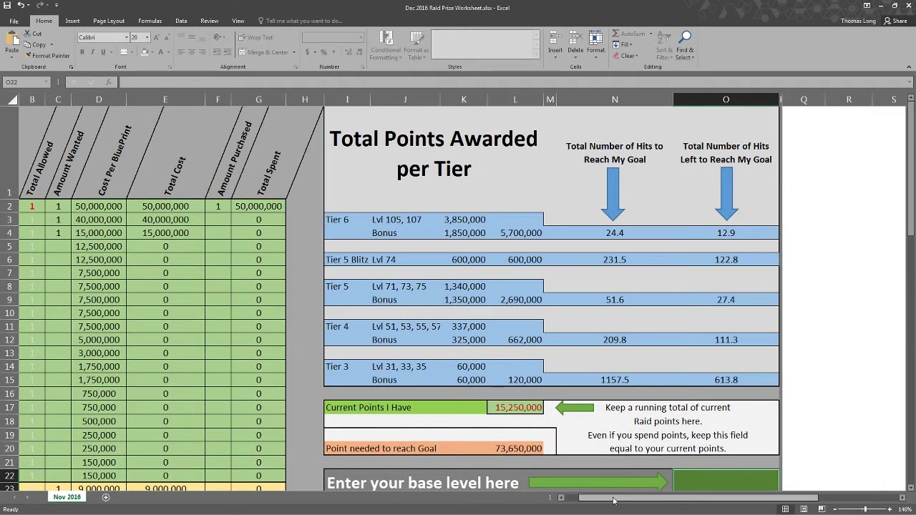
Clear the amounts wanted for Zoe's Vendetta, Cannoneer and Zelos, and the amount purchased for Zoe's Vendetta
{"action": "left_click_drag", "start_coordinate": [614, 500], "coordinate": [602, 500]}
{"action": "left_click_drag", "start_coordinate": [186, 206], "coordinate": [185, 230]}
{"action": "key", "text": "Delete"}
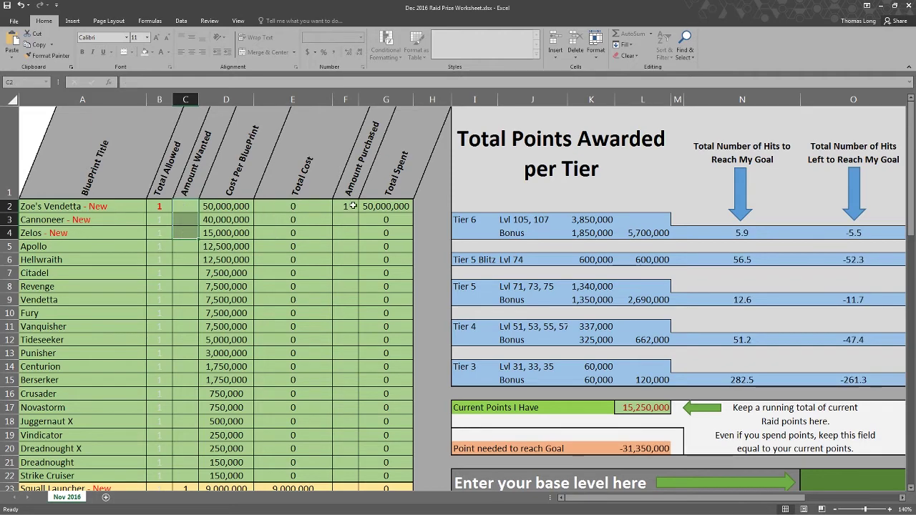
{"action": "left_click", "coordinate": [350, 206]}
{"action": "key", "text": "Delete"}
Clear the remaining amounts wanted from Squall Launcher downward, and empty the current points value
{"action": "scroll", "coordinate": [207, 219], "scroll_direction": "down", "scroll_amount": 5}
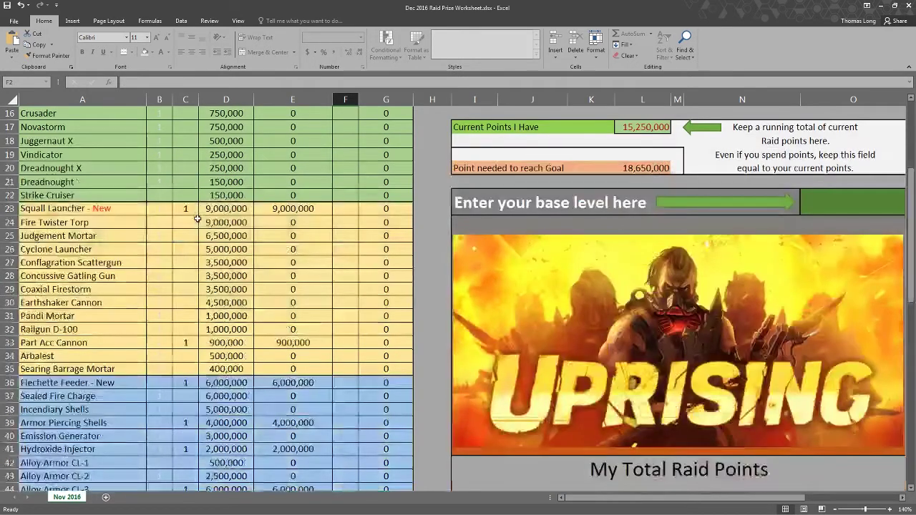
{"action": "left_click_drag", "start_coordinate": [188, 208], "coordinate": [182, 351]}
{"action": "key", "text": "Delete"}
{"action": "scroll", "coordinate": [182, 352], "scroll_direction": "up", "scroll_amount": 13}
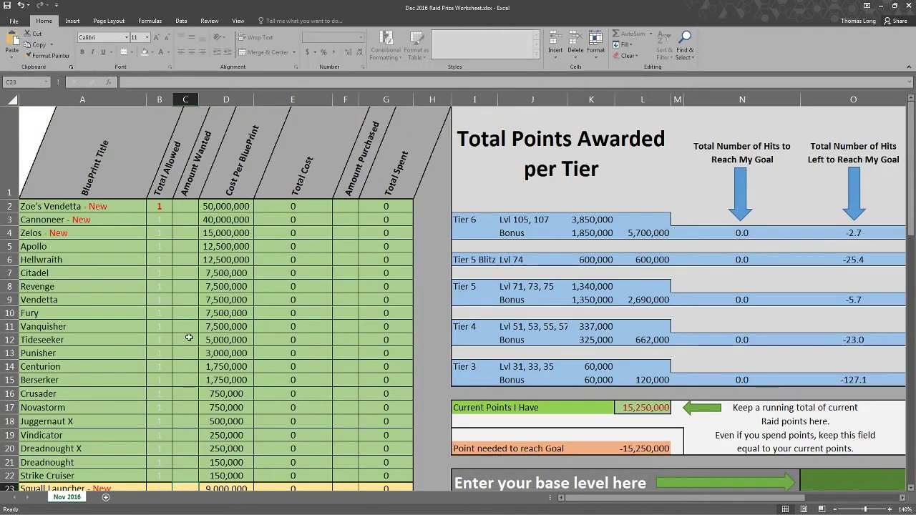
{"action": "left_click", "coordinate": [647, 408]}
{"action": "key", "text": "Delete"}
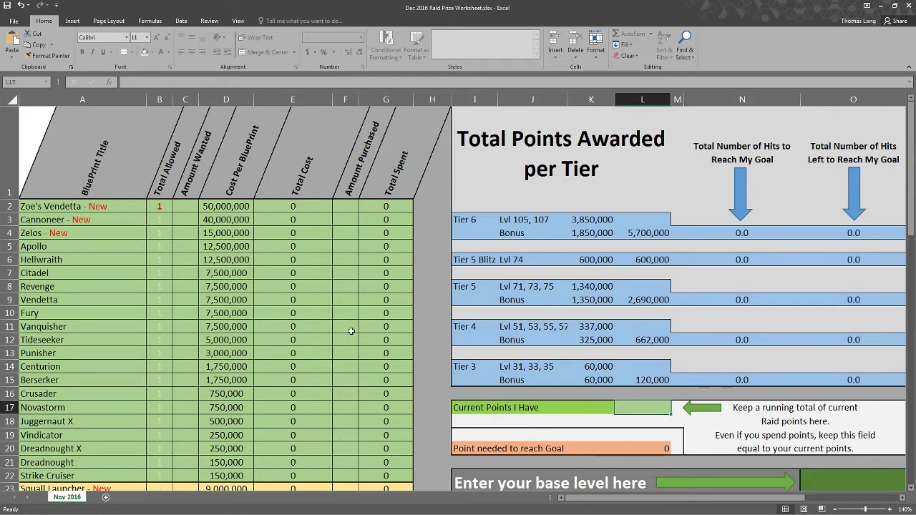
Enter 78,000,000 as the current points in the emptied worksheet
{"action": "left_click", "coordinate": [177, 284]}
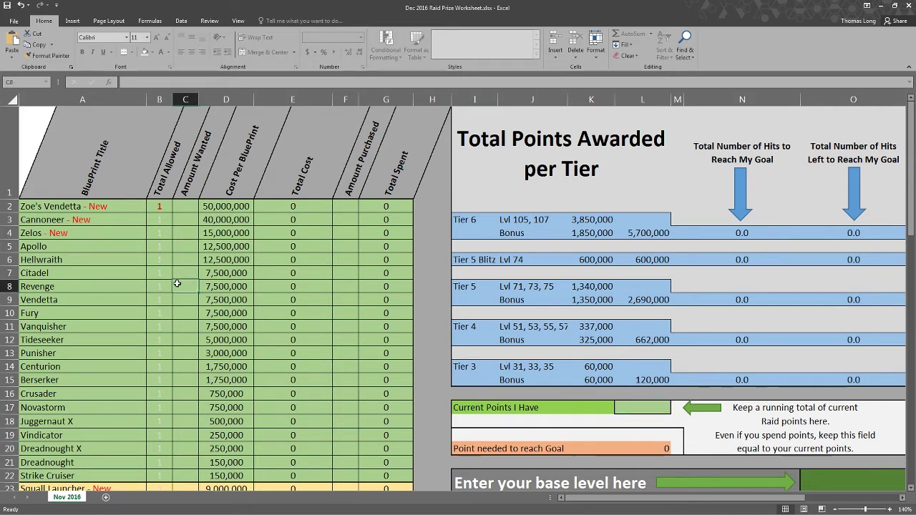
{"action": "scroll", "coordinate": [177, 285], "scroll_direction": "down", "scroll_amount": 7}
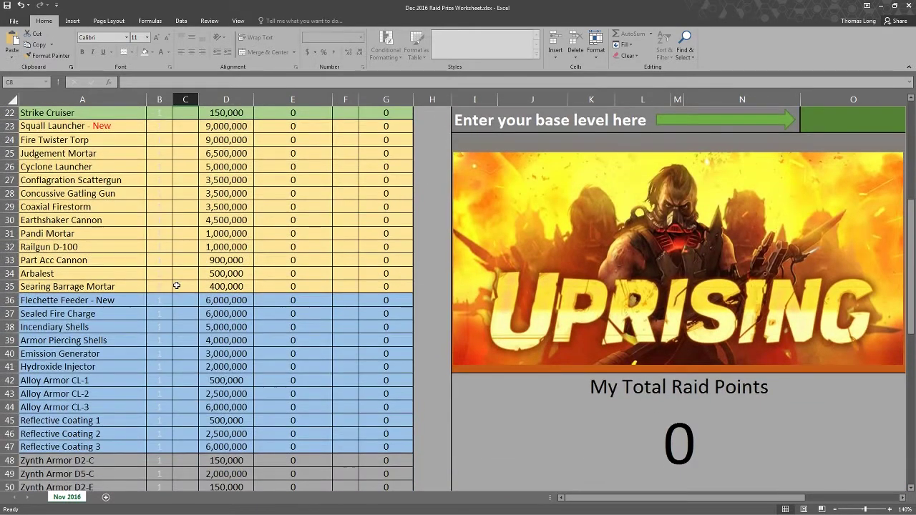
{"action": "scroll", "coordinate": [177, 286], "scroll_direction": "down", "scroll_amount": 8}
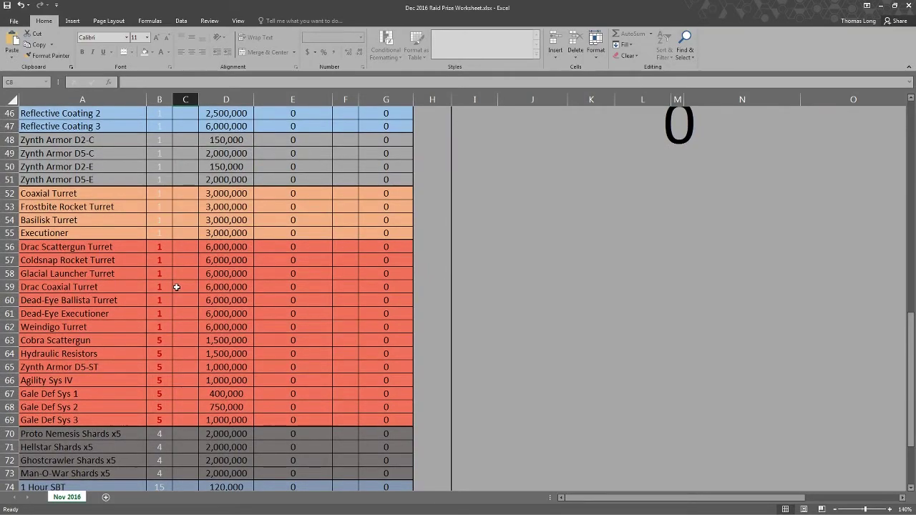
{"action": "scroll", "coordinate": [178, 288], "scroll_direction": "down", "scroll_amount": 3}
{"action": "scroll", "coordinate": [179, 287], "scroll_direction": "up", "scroll_amount": 20}
{"action": "scroll", "coordinate": [179, 287], "scroll_direction": "down", "scroll_amount": 3}
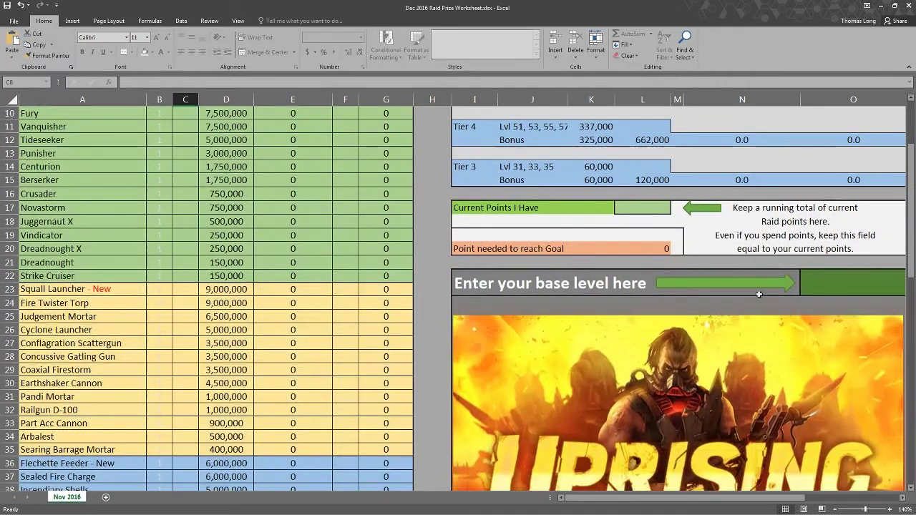
{"action": "left_click", "coordinate": [646, 211]}
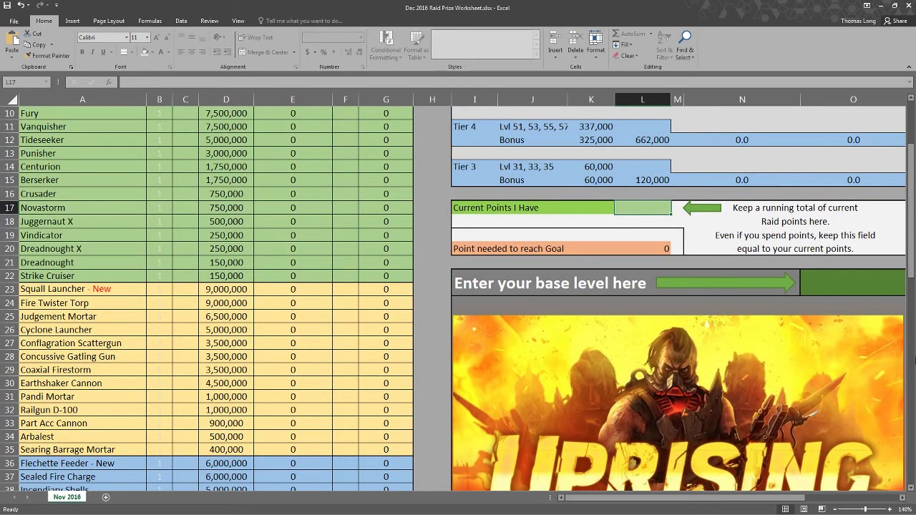
{"action": "type", "text": "78"}
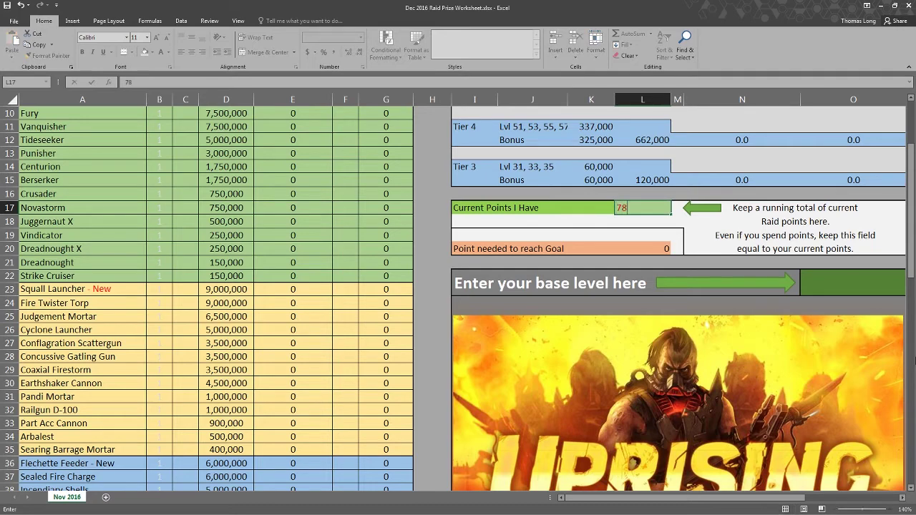
{"action": "type", "text": "000000"}
{"action": "key", "text": "Return"}
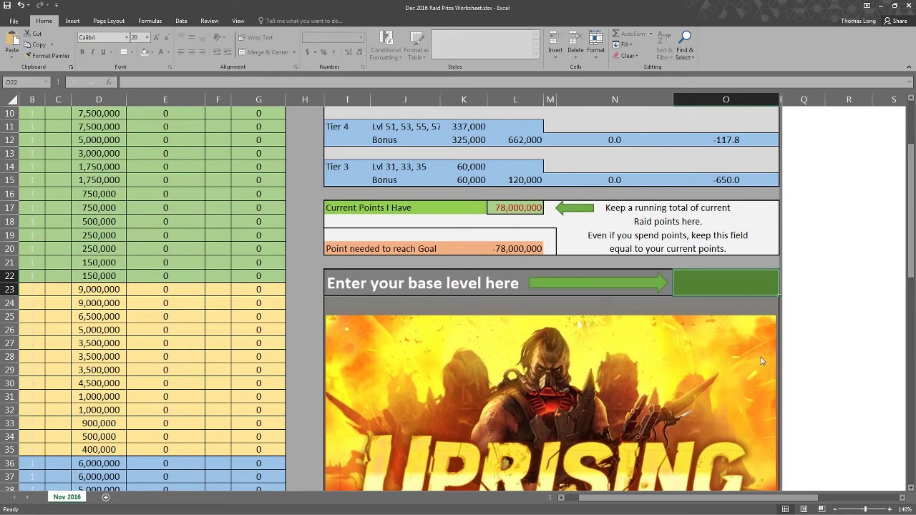
Set the amount wanted to 1 for the Zelos blueprint
{"action": "left_click_drag", "start_coordinate": [648, 499], "coordinate": [590, 501]}
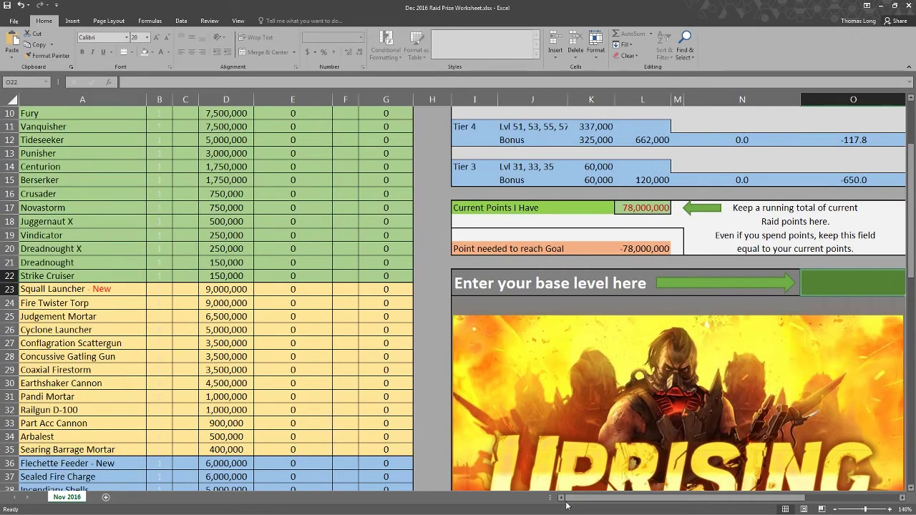
{"action": "scroll", "coordinate": [354, 431], "scroll_direction": "up", "scroll_amount": 3}
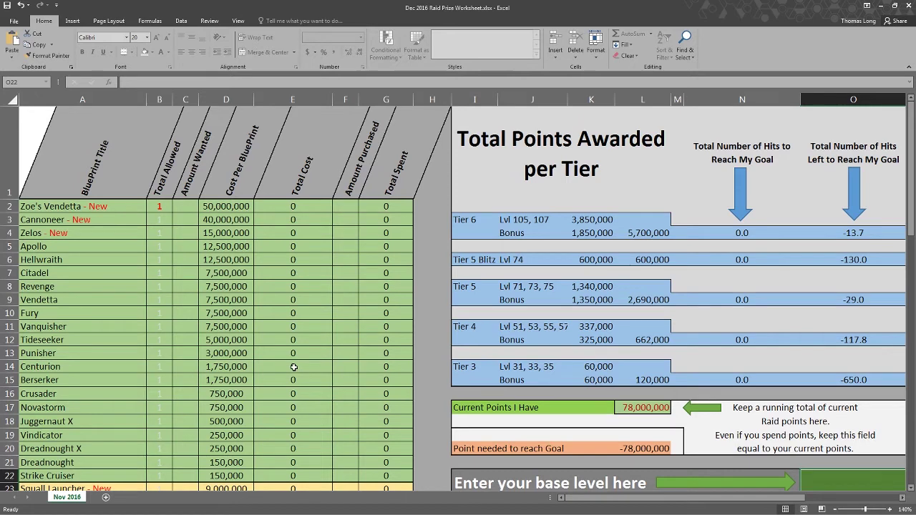
{"action": "left_click", "coordinate": [182, 232]}
{"action": "type", "text": "1"}
{"action": "key", "text": "Return"}
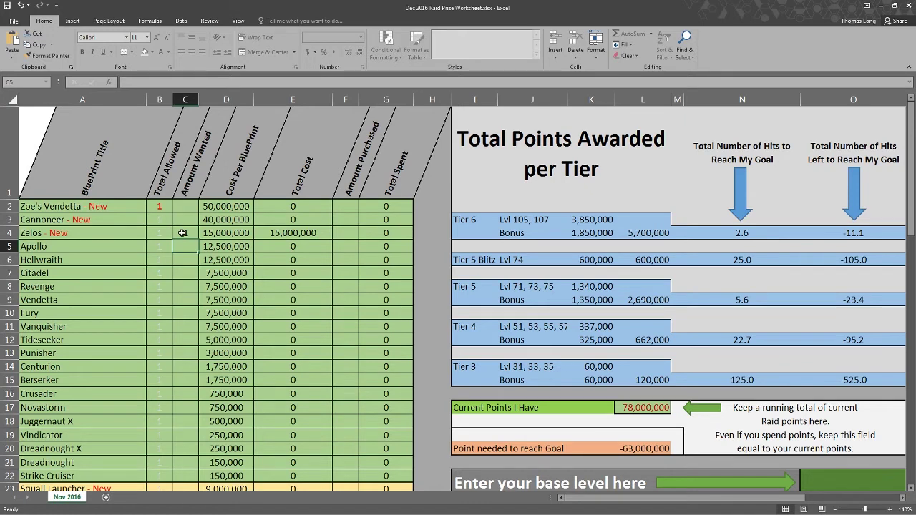
Set the amount wanted to 1 for both the Citadel and Fury blueprints
{"action": "key", "text": "Down"}
{"action": "key", "text": "Down"}
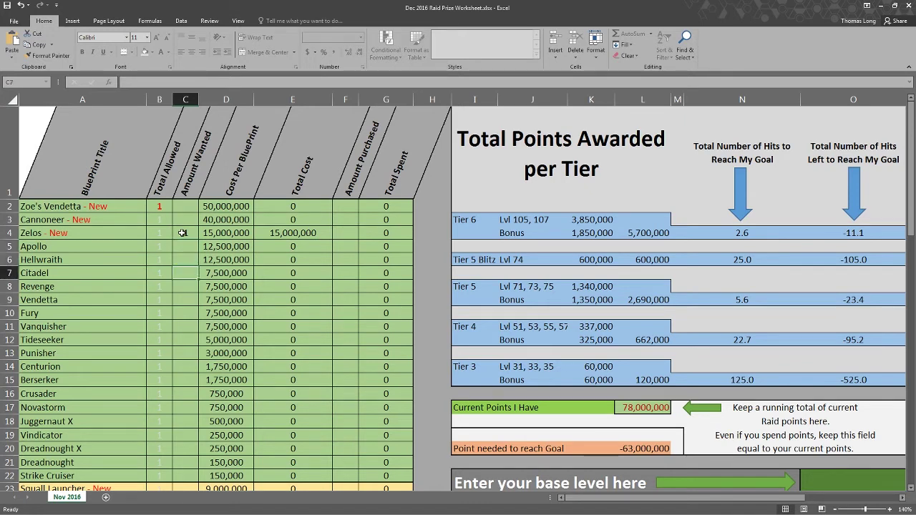
{"action": "type", "text": "1"}
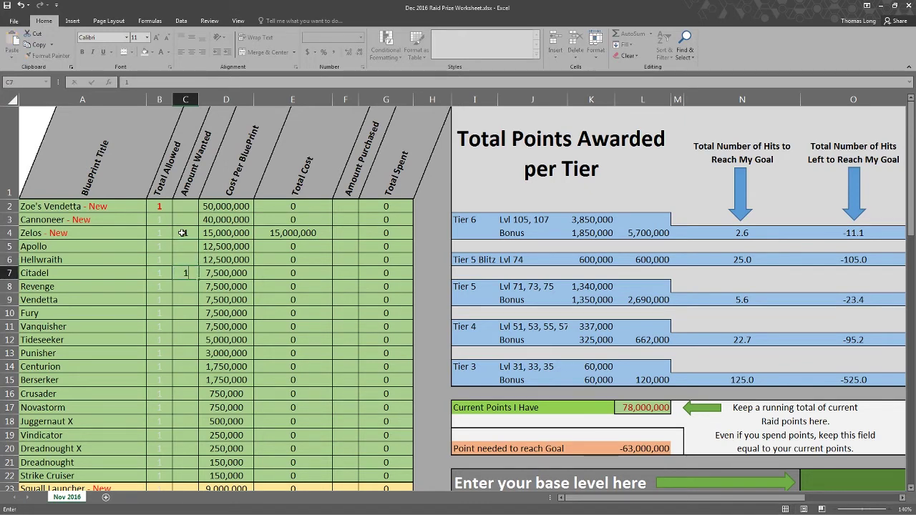
{"action": "key", "text": "Return"}
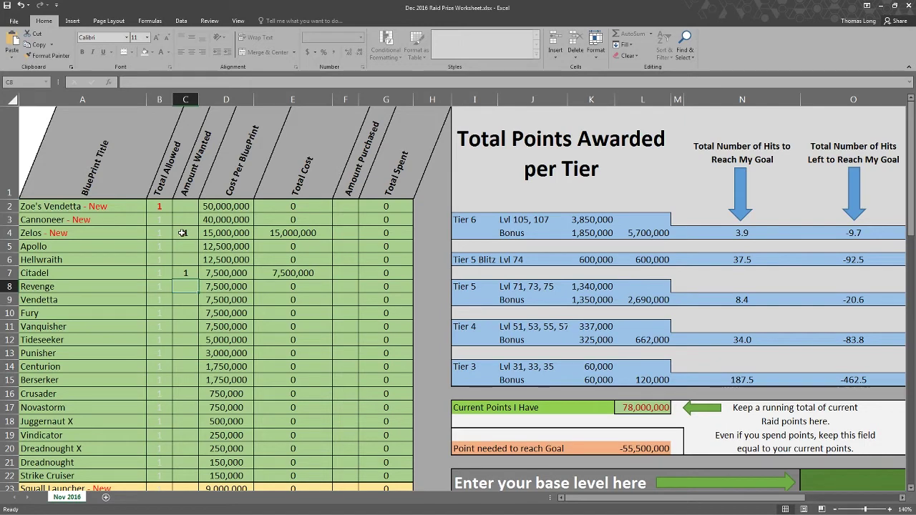
{"action": "key", "text": "Down"}
{"action": "key", "text": "Down"}
{"action": "type", "text": "1"}
{"action": "key", "text": "Return"}
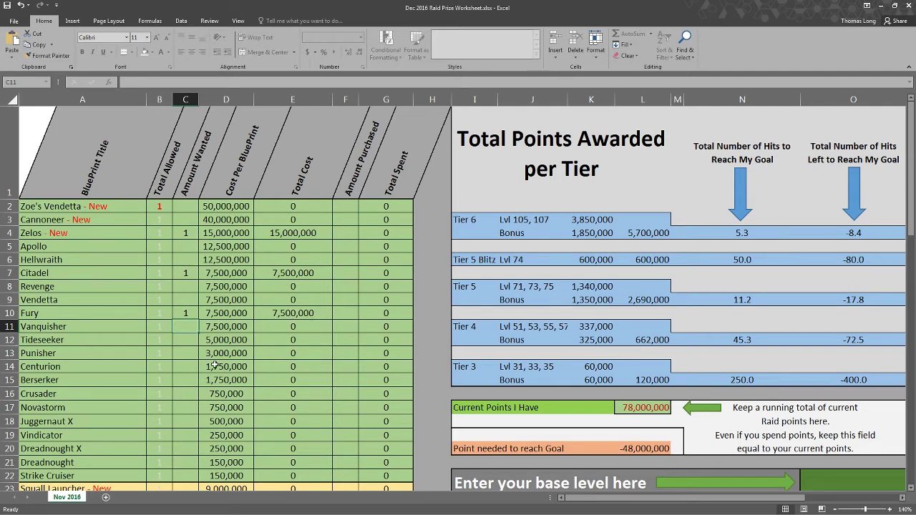
Set the amount wanted to 1 for Squall Launcher at the start of the yellow section
{"action": "key", "text": "Down"}
{"action": "key", "text": "Down"}
{"action": "key", "text": "Down"}
{"action": "key", "text": "Down"}
{"action": "key", "text": "Down"}
{"action": "key", "text": "Down"}
{"action": "key", "text": "Down"}
{"action": "key", "text": "Down"}
{"action": "key", "text": "Down"}
{"action": "key", "text": "Down"}
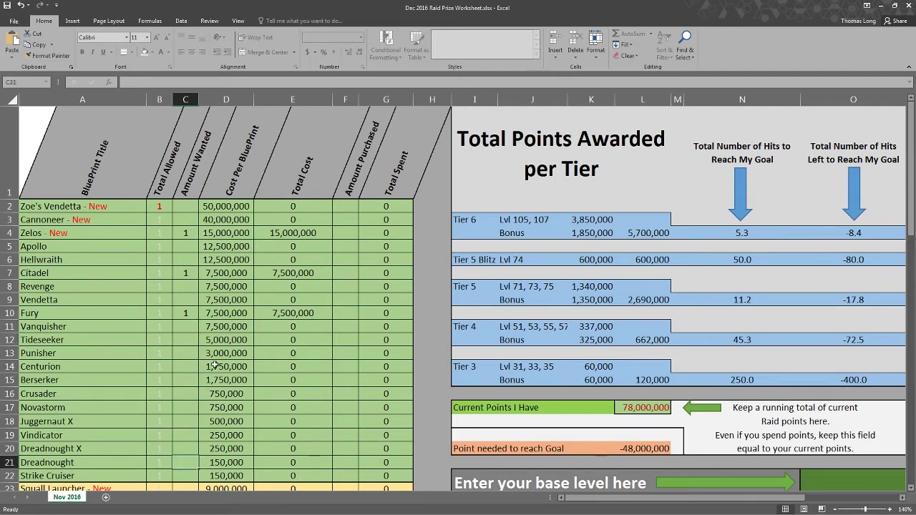
{"action": "key", "text": "Down"}
{"action": "key", "text": "Down"}
{"action": "key", "text": "Down"}
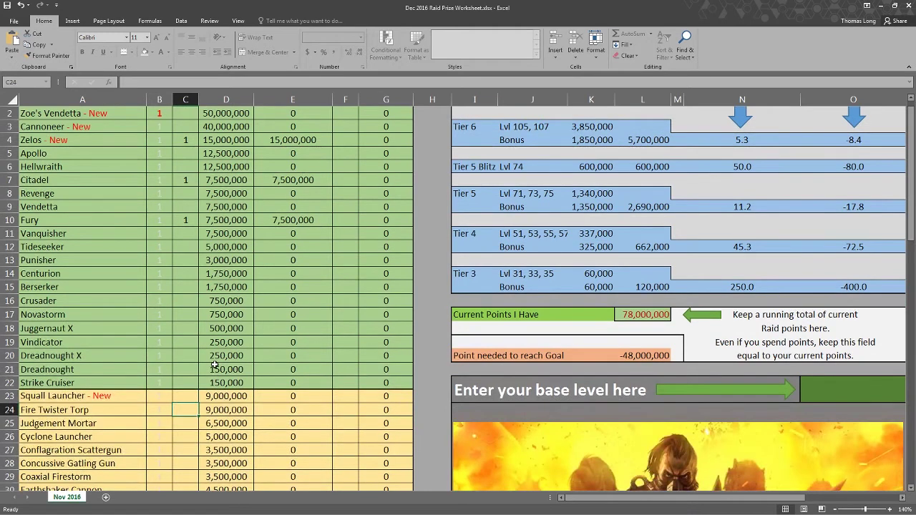
{"action": "key", "text": "Up"}
{"action": "type", "text": "1"}
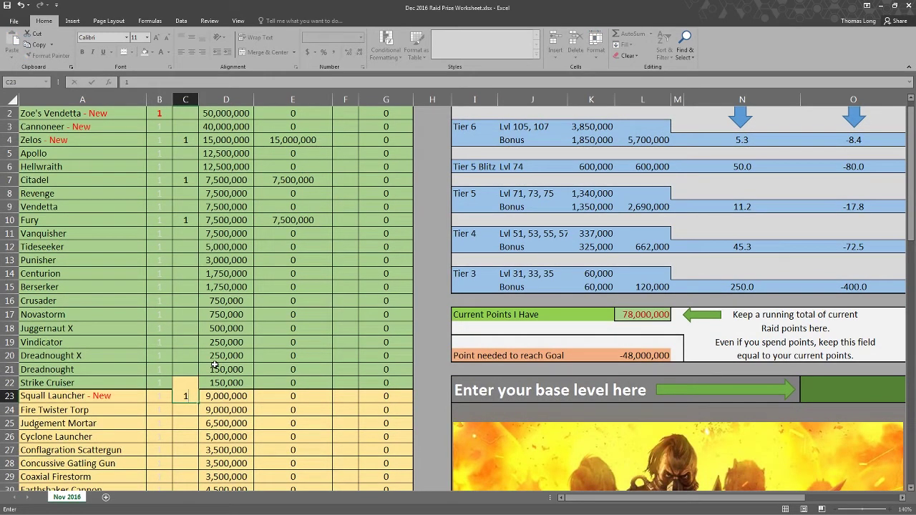
{"action": "key", "text": "Return"}
Set the amount wanted to 1 for Conflagration Scattergun
{"action": "key", "text": "Down"}
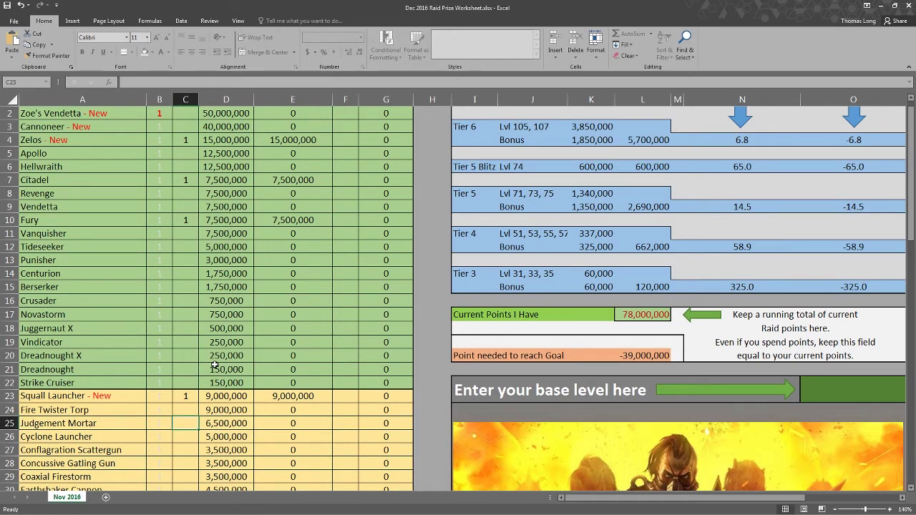
{"action": "key", "text": "Down"}
{"action": "key", "text": "Down"}
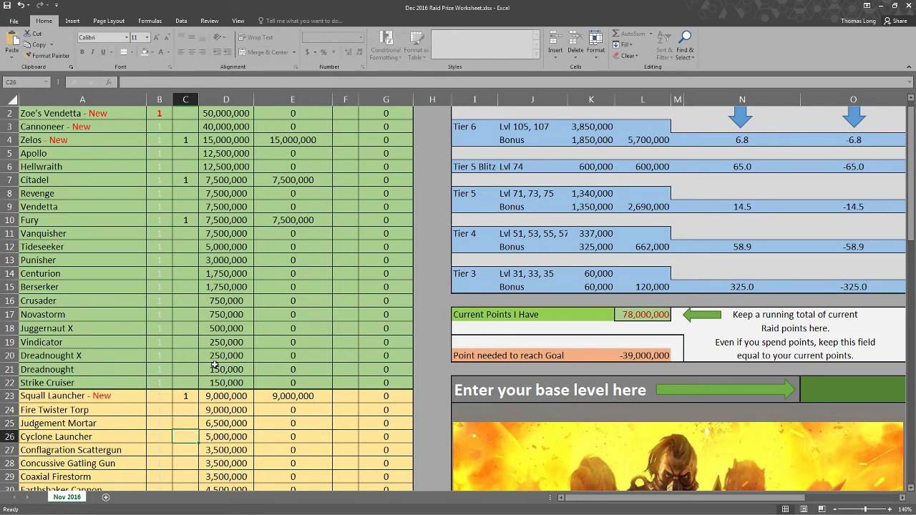
{"action": "type", "text": "1"}
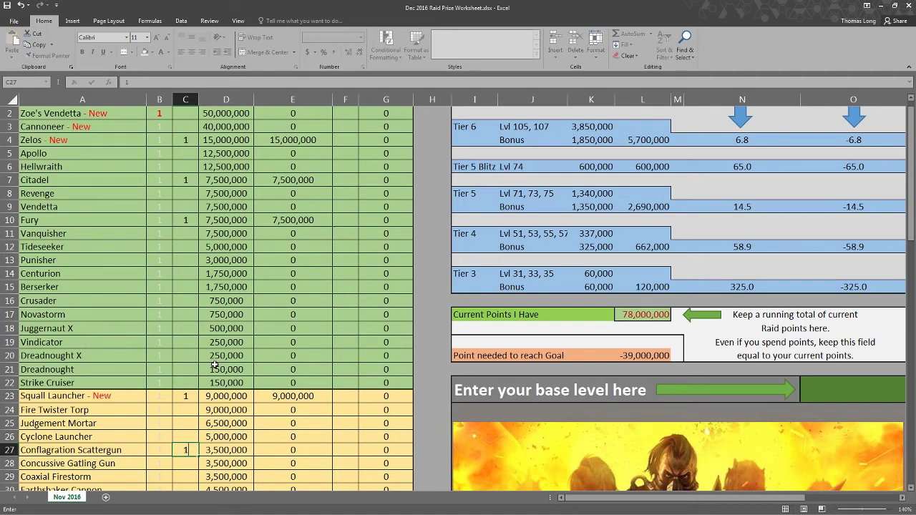
{"action": "key", "text": "Return"}
Set the amount wanted to 1 for Arbalest
{"action": "key", "text": "Down"}
{"action": "key", "text": "Down"}
{"action": "key", "text": "Down"}
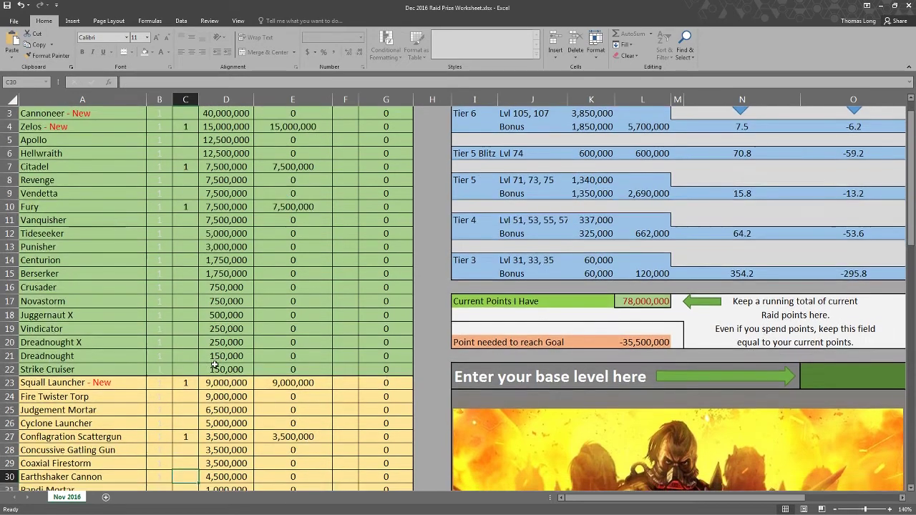
{"action": "key", "text": "Down"}
{"action": "key", "text": "Down"}
{"action": "key", "text": "Down"}
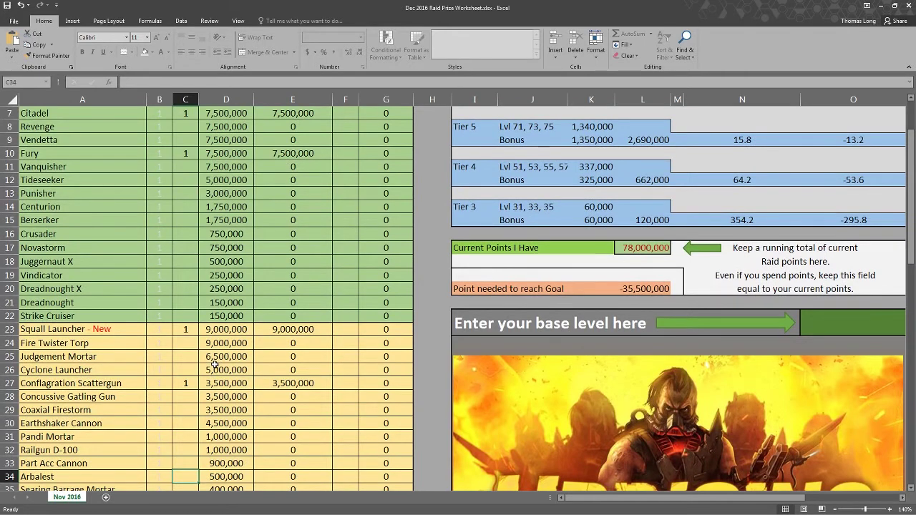
{"action": "type", "text": "1"}
{"action": "key", "text": "Return"}
Set the amount wanted to 1 for Flechette Feeder and Emission Generator in the blue section
{"action": "key", "text": "Down"}
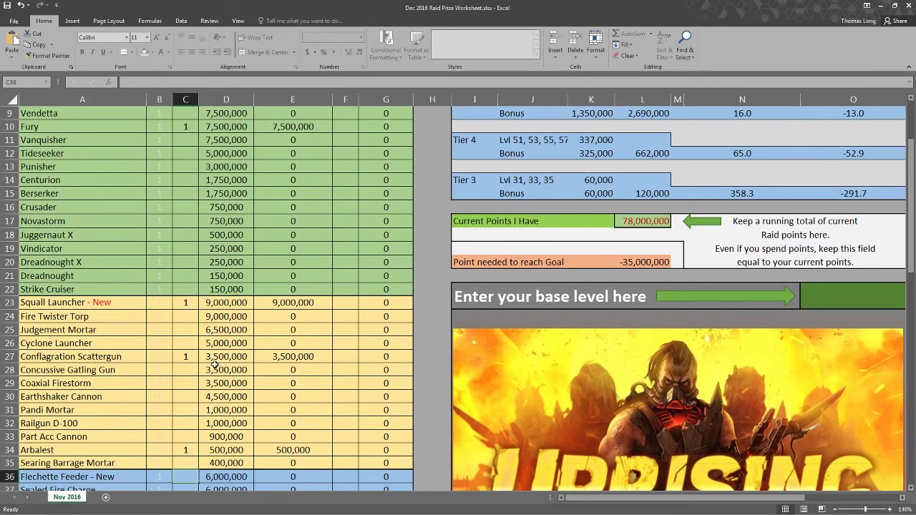
{"action": "type", "text": "1"}
{"action": "key", "text": "Return"}
{"action": "key", "text": "Down"}
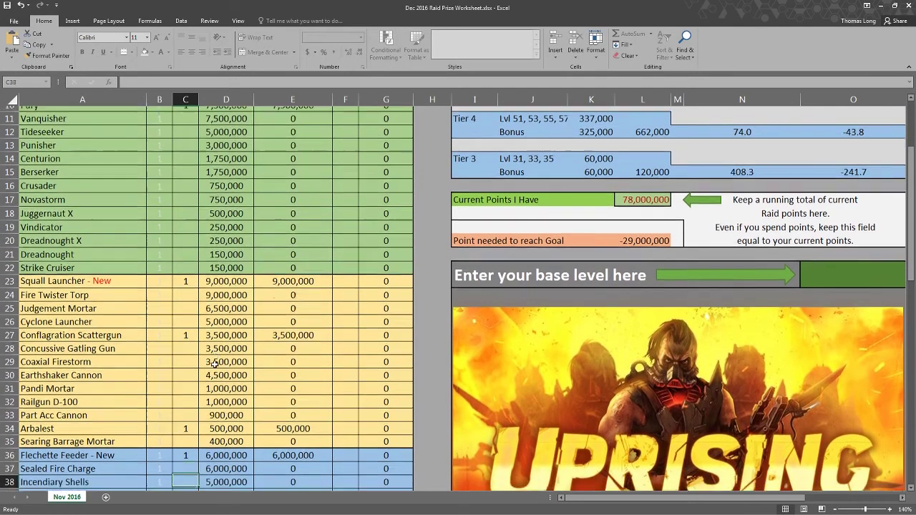
{"action": "key", "text": "Down"}
{"action": "key", "text": "Down"}
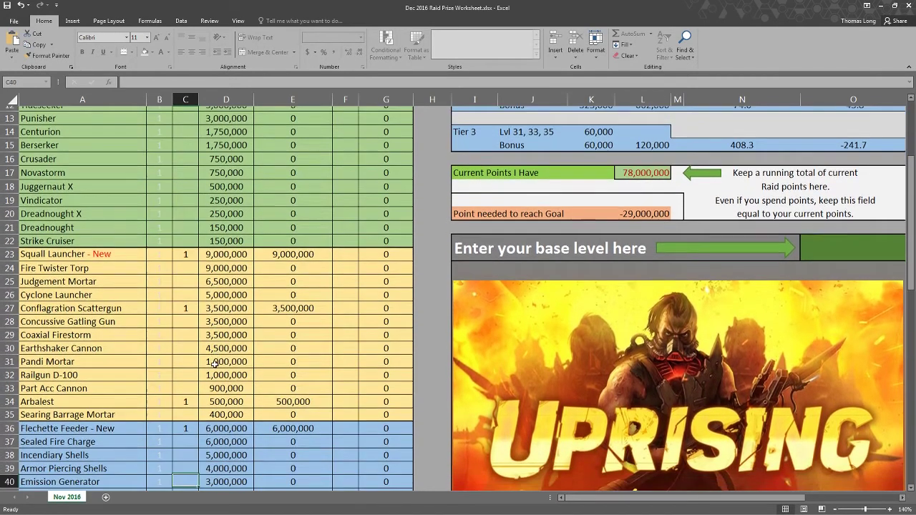
{"action": "type", "text": "1"}
{"action": "key", "text": "Return"}
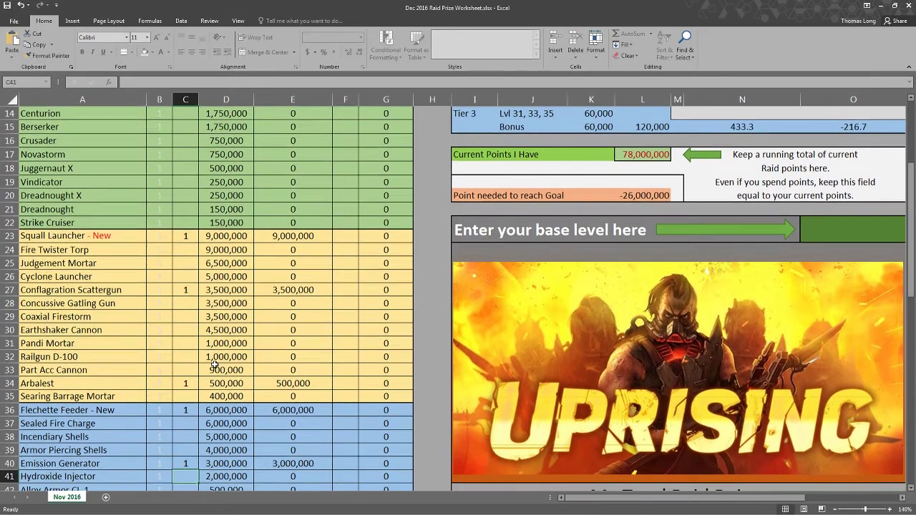
Set the amount wanted to 1 for both Hydroxide Injector and Alloy Armor CL-3
{"action": "type", "text": "1"}
{"action": "key", "text": "Return"}
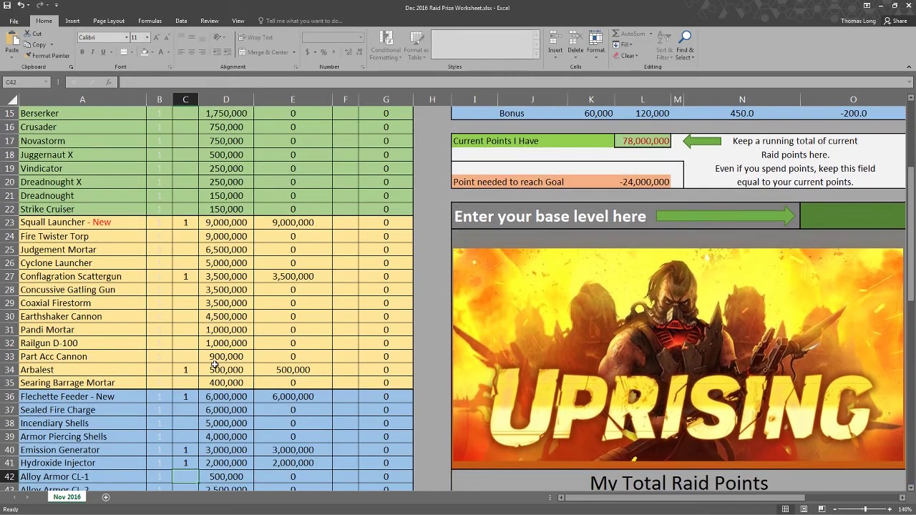
{"action": "key", "text": "Down"}
{"action": "key", "text": "Down"}
{"action": "type", "text": "1"}
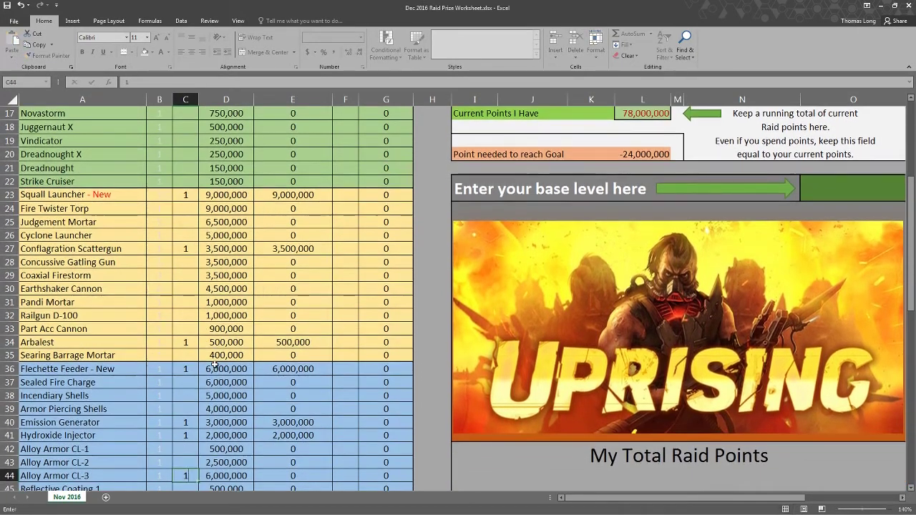
{"action": "key", "text": "Return"}
Set the amount wanted to 1 for Reflective Coating 3 and check the points needed to reach the goal
{"action": "key", "text": "Down"}
{"action": "key", "text": "Down"}
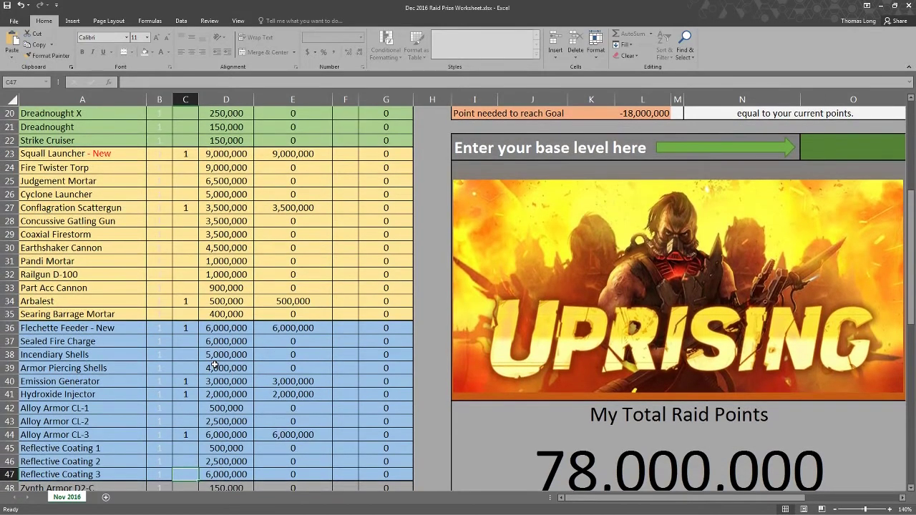
{"action": "type", "text": "1"}
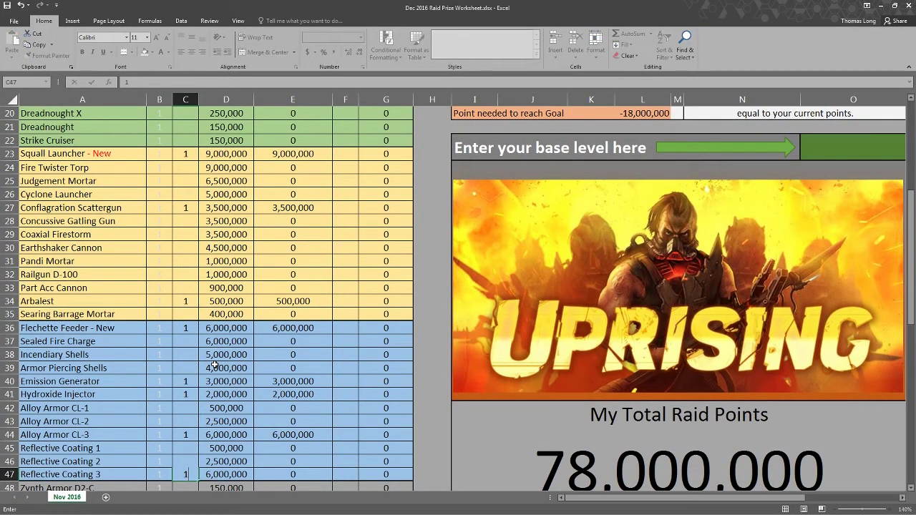
{"action": "key", "text": "Return"}
{"action": "scroll", "coordinate": [651, 189], "scroll_direction": "up", "scroll_amount": 3}
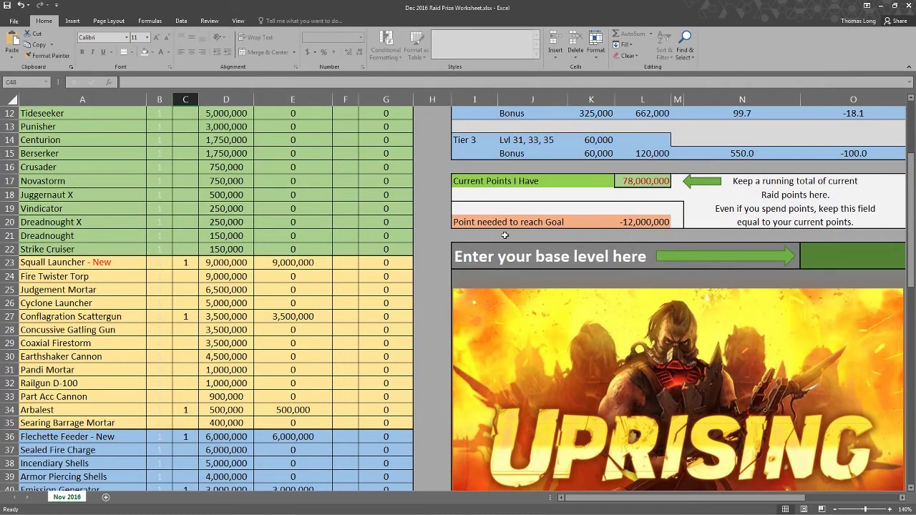
Set the amount wanted to 15 for 1 Hour SBT and check the points needed to reach the goal
{"action": "scroll", "coordinate": [185, 249], "scroll_direction": "down", "scroll_amount": 6}
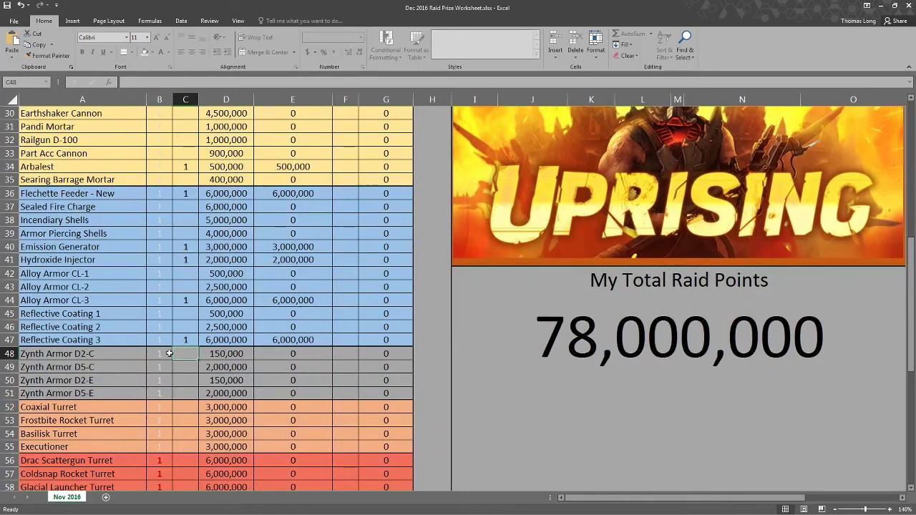
{"action": "scroll", "coordinate": [231, 374], "scroll_direction": "down", "scroll_amount": 9}
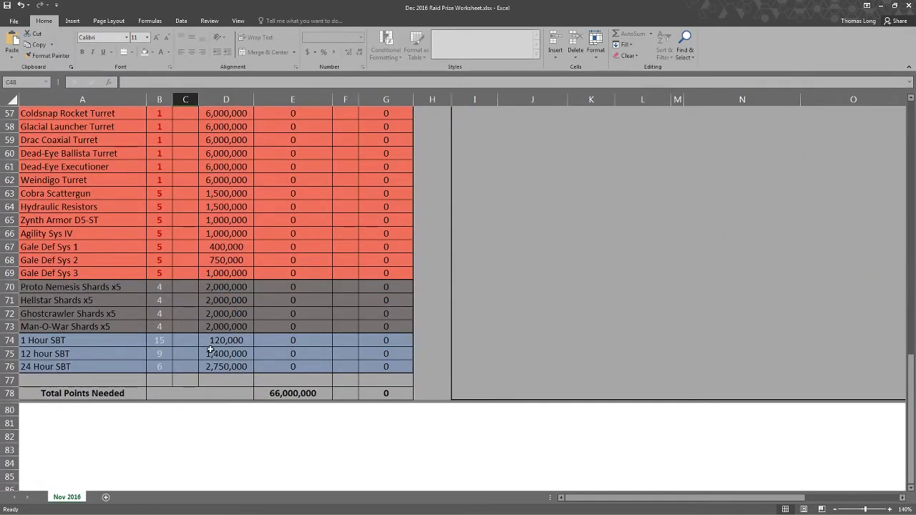
{"action": "left_click", "coordinate": [189, 341]}
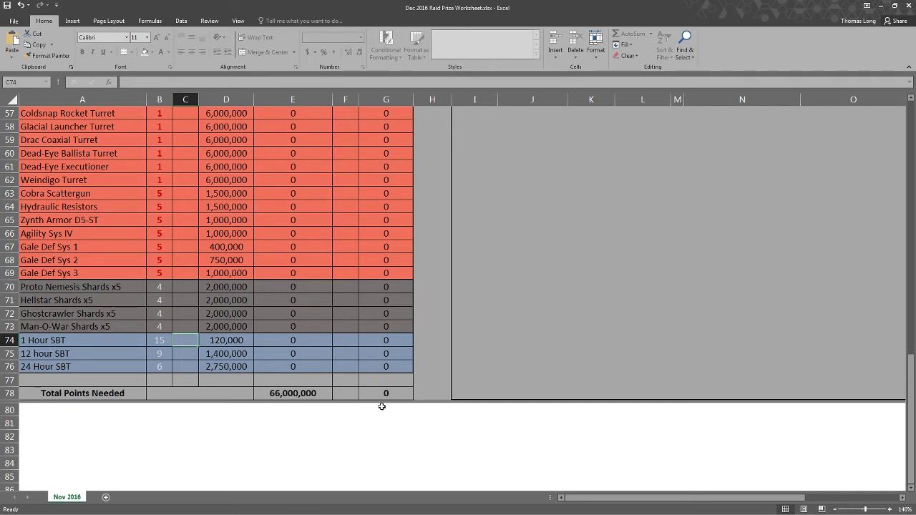
{"action": "type", "text": "15"}
{"action": "key", "text": "Return"}
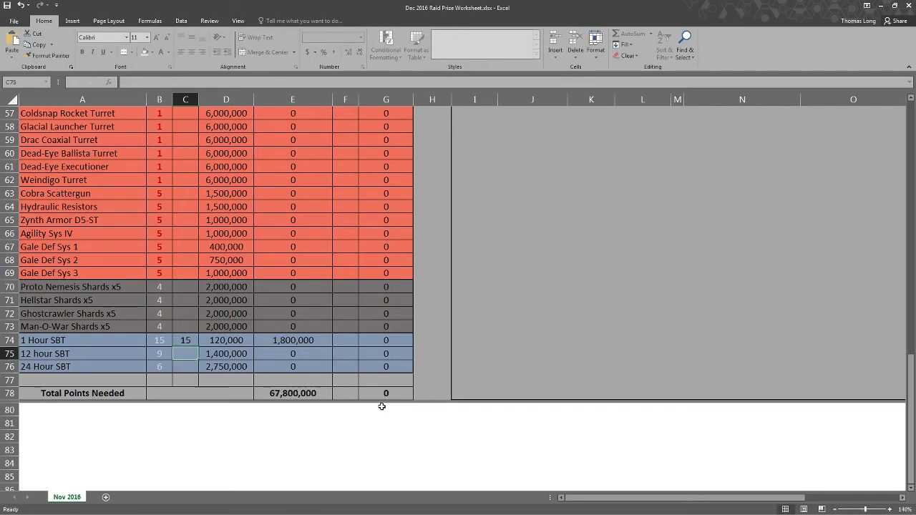
{"action": "scroll", "coordinate": [382, 407], "scroll_direction": "up", "scroll_amount": 9}
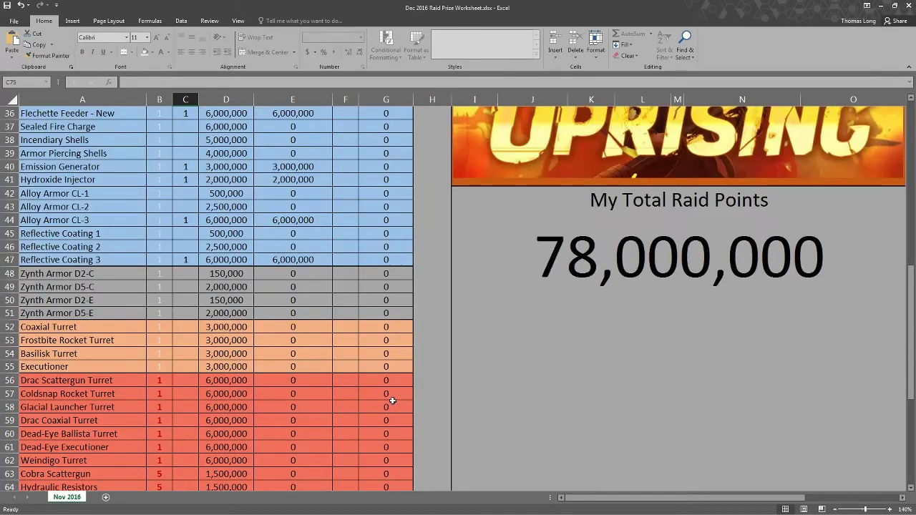
{"action": "scroll", "coordinate": [392, 401], "scroll_direction": "up", "scroll_amount": 6}
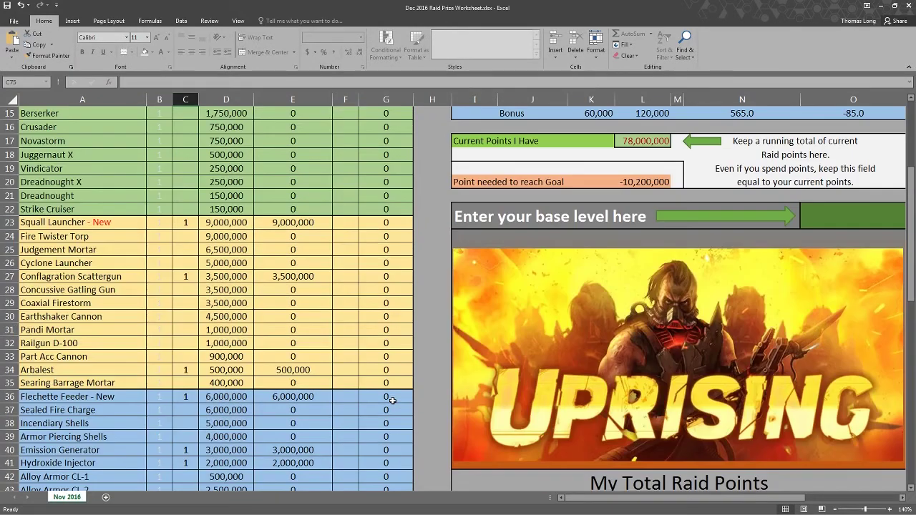
Set the amount wanted to 9 for 12 hour SBT and check the points needed to reach the goal
{"action": "scroll", "coordinate": [393, 401], "scroll_direction": "down", "scroll_amount": 6}
{"action": "scroll", "coordinate": [392, 401], "scroll_direction": "down", "scroll_amount": 7}
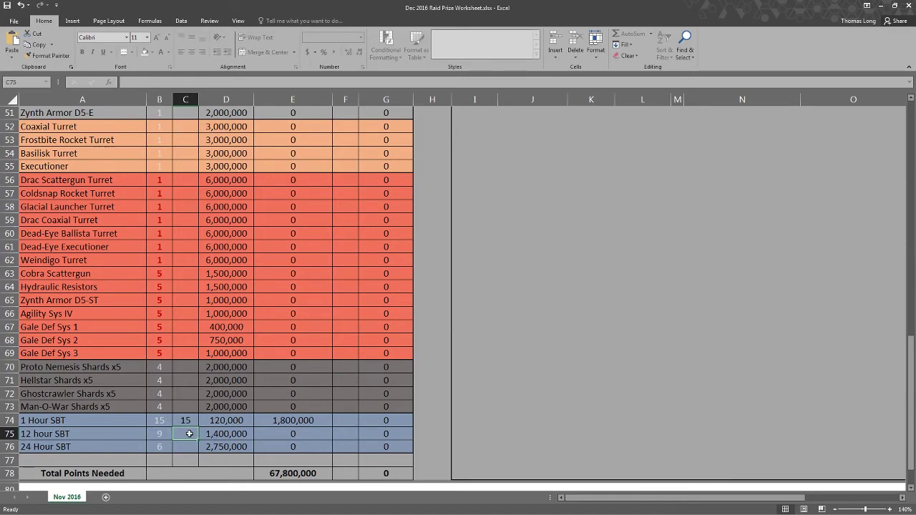
{"action": "type", "text": "9"}
{"action": "key", "text": "Return"}
{"action": "scroll", "coordinate": [171, 443], "scroll_direction": "up", "scroll_amount": 5}
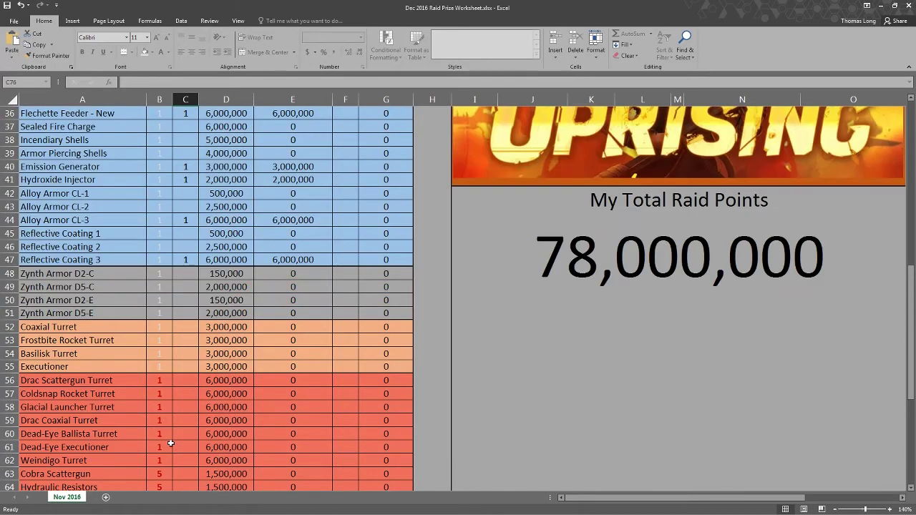
{"action": "scroll", "coordinate": [171, 444], "scroll_direction": "up", "scroll_amount": 7}
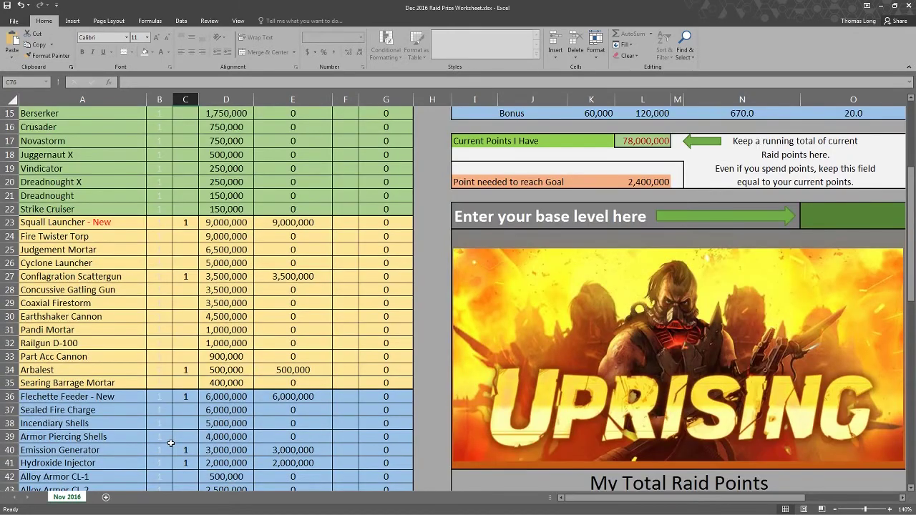
Set the amount wanted to 1 for 24 Hour SBT and check the points needed to reach the goal
{"action": "scroll", "coordinate": [171, 444], "scroll_direction": "down", "scroll_amount": 13}
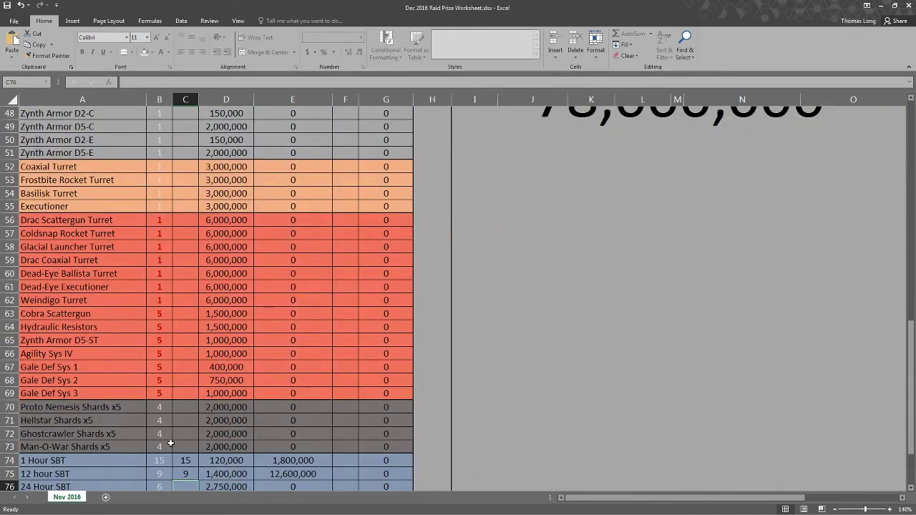
{"action": "scroll", "coordinate": [171, 443], "scroll_direction": "down", "scroll_amount": 2}
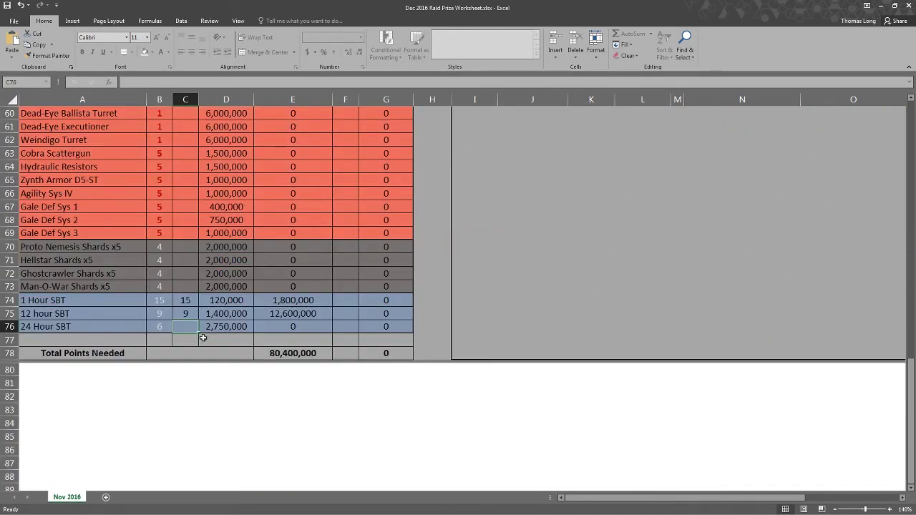
{"action": "type", "text": "1"}
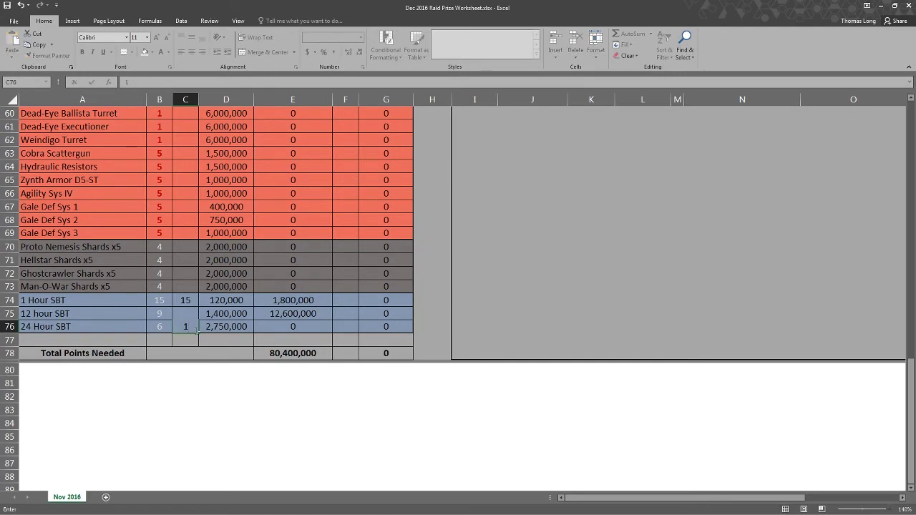
{"action": "key", "text": "Return"}
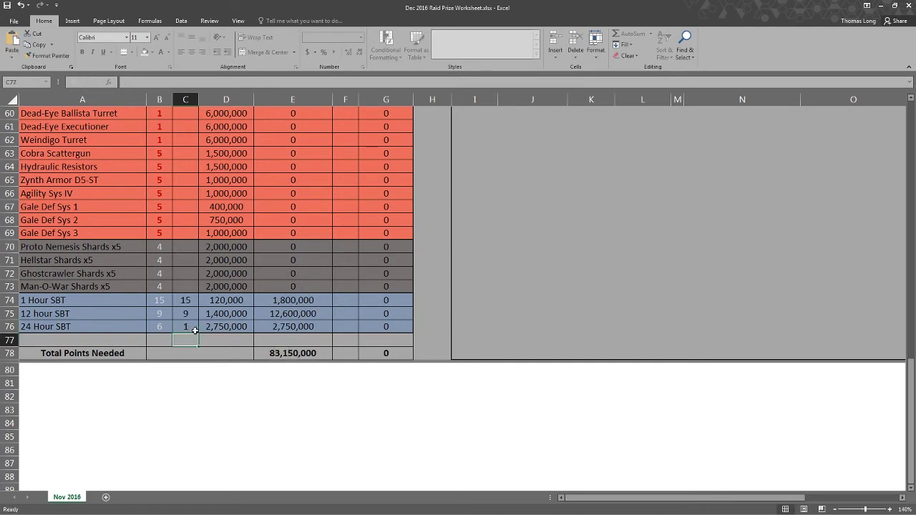
{"action": "scroll", "coordinate": [188, 329], "scroll_direction": "up", "scroll_amount": 17}
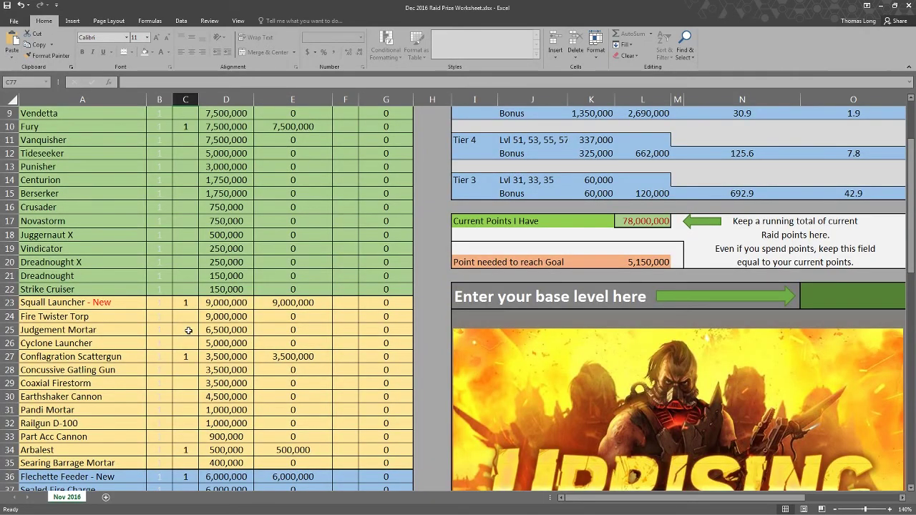
Clear the amounts wanted for 24 Hour SBT and 12 hour SBT
{"action": "scroll", "coordinate": [188, 329], "scroll_direction": "down", "scroll_amount": 15}
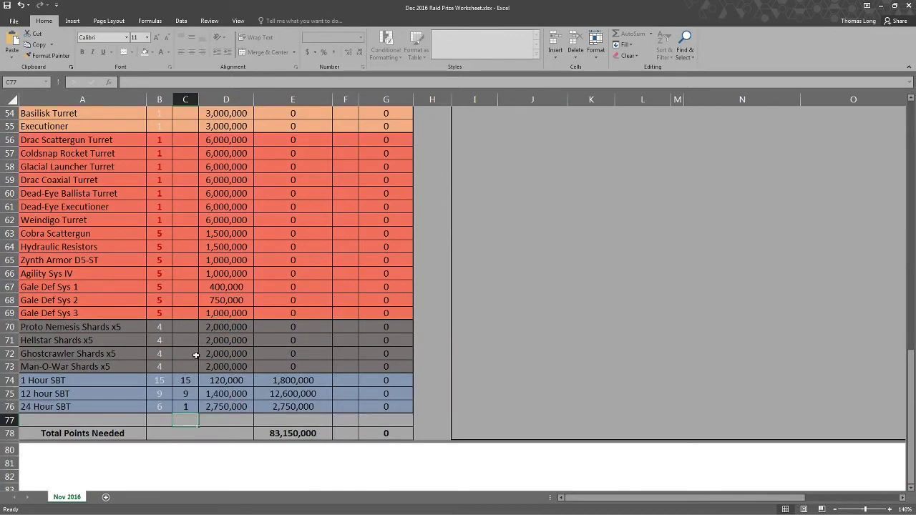
{"action": "left_click", "coordinate": [187, 408]}
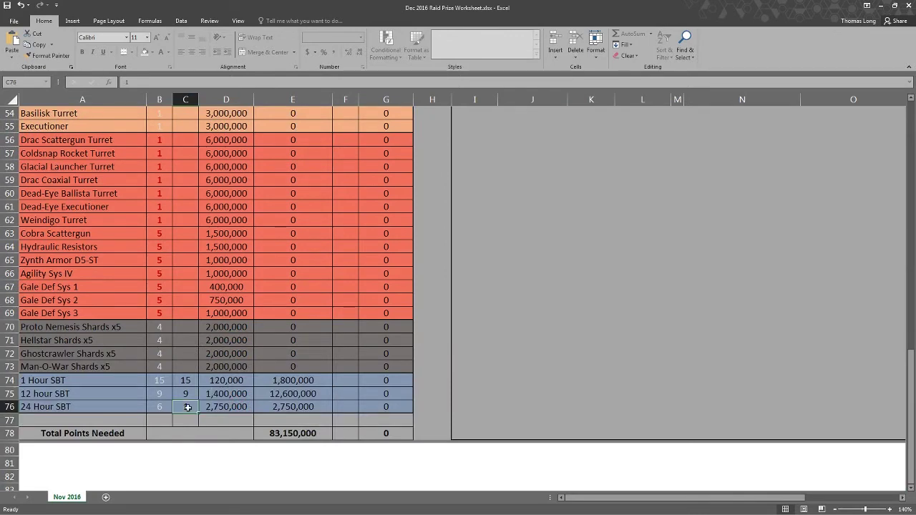
{"action": "key", "text": "Delete"}
{"action": "left_click", "coordinate": [187, 394]}
{"action": "key", "text": "Delete"}
{"action": "scroll", "coordinate": [187, 395], "scroll_direction": "up", "scroll_amount": 7}
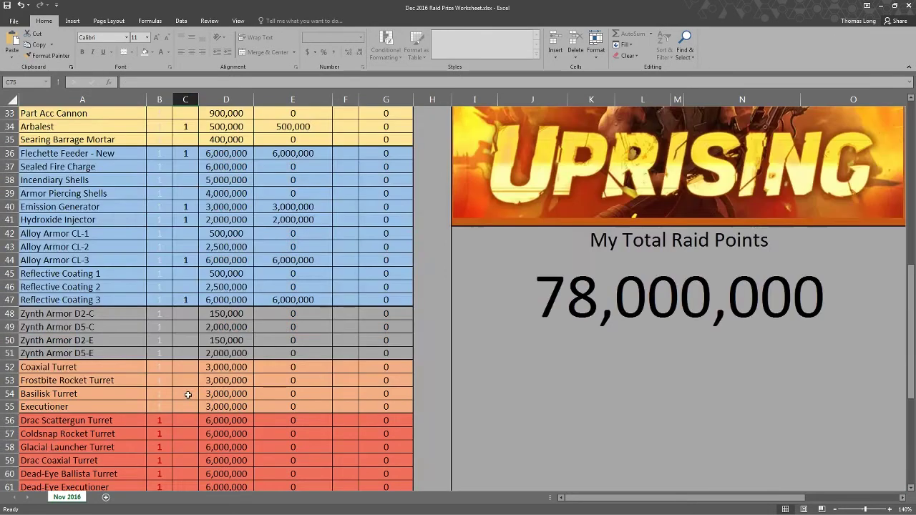
{"action": "scroll", "coordinate": [187, 395], "scroll_direction": "up", "scroll_amount": 8}
Re-enter 9 as the amount wanted for 12 hour SBT and recheck the points needed to reach the goal
{"action": "scroll", "coordinate": [188, 395], "scroll_direction": "down", "scroll_amount": 9}
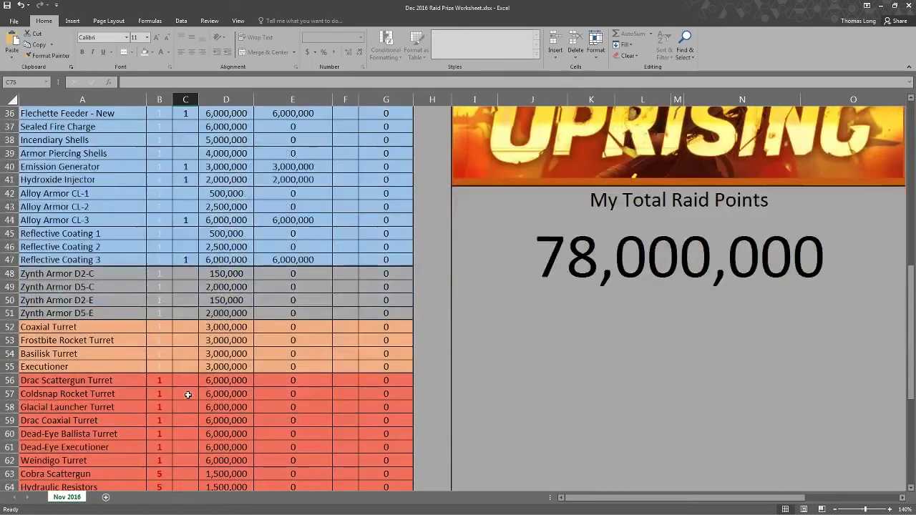
{"action": "scroll", "coordinate": [188, 395], "scroll_direction": "down", "scroll_amount": 5}
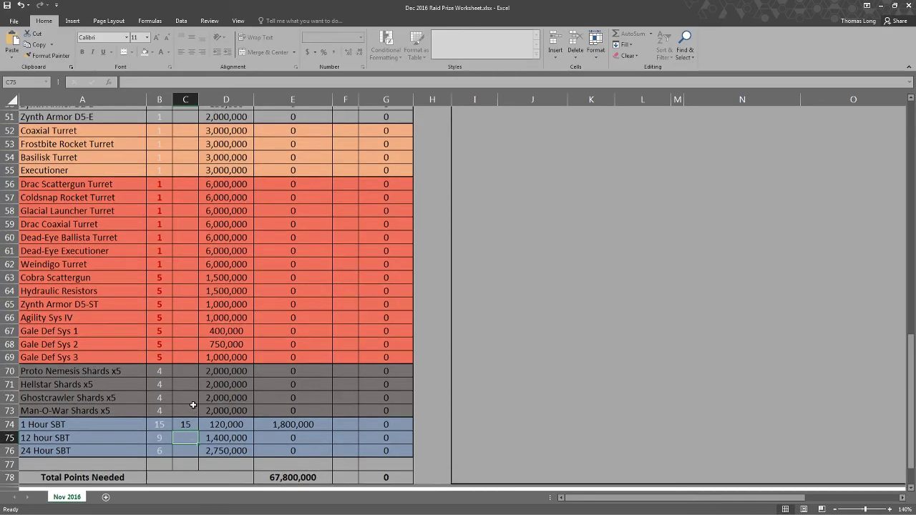
{"action": "scroll", "coordinate": [191, 404], "scroll_direction": "up", "scroll_amount": 13}
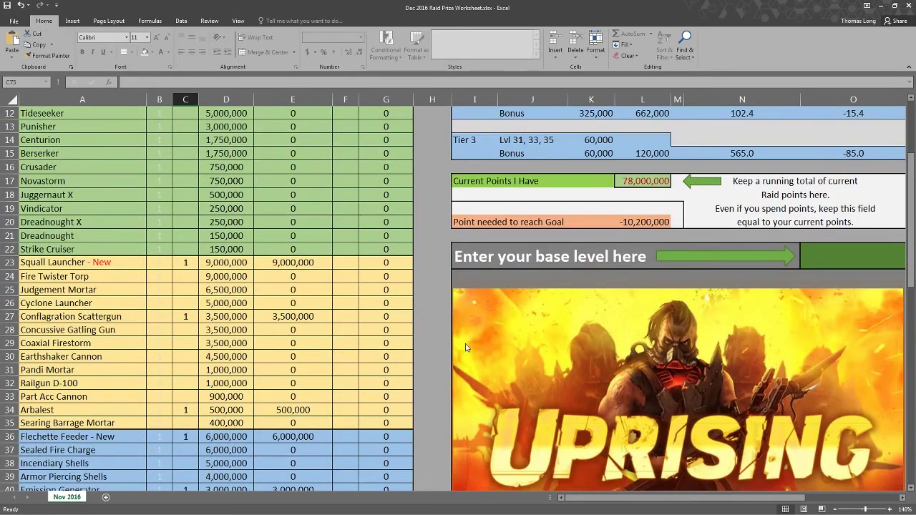
{"action": "scroll", "coordinate": [350, 361], "scroll_direction": "down", "scroll_amount": 13}
{"action": "scroll", "coordinate": [350, 361], "scroll_direction": "down", "scroll_amount": 1}
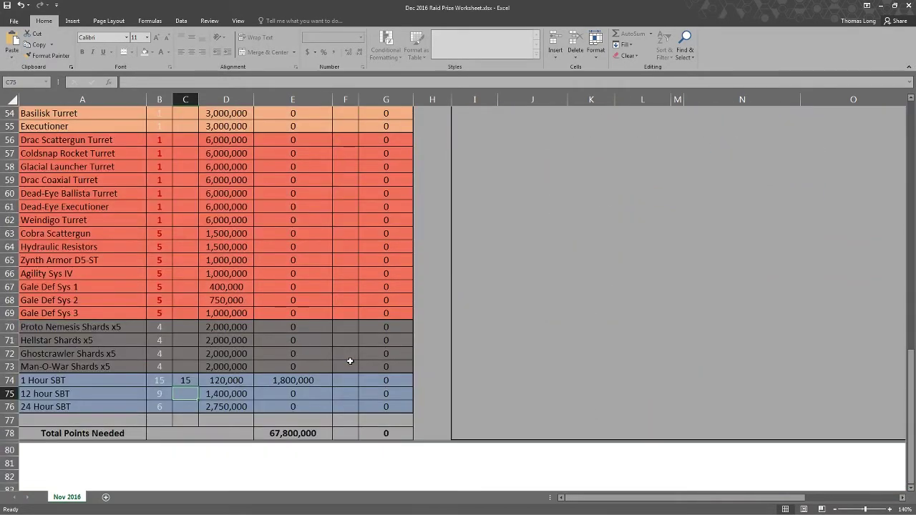
{"action": "type", "text": "9"}
{"action": "key", "text": "Return"}
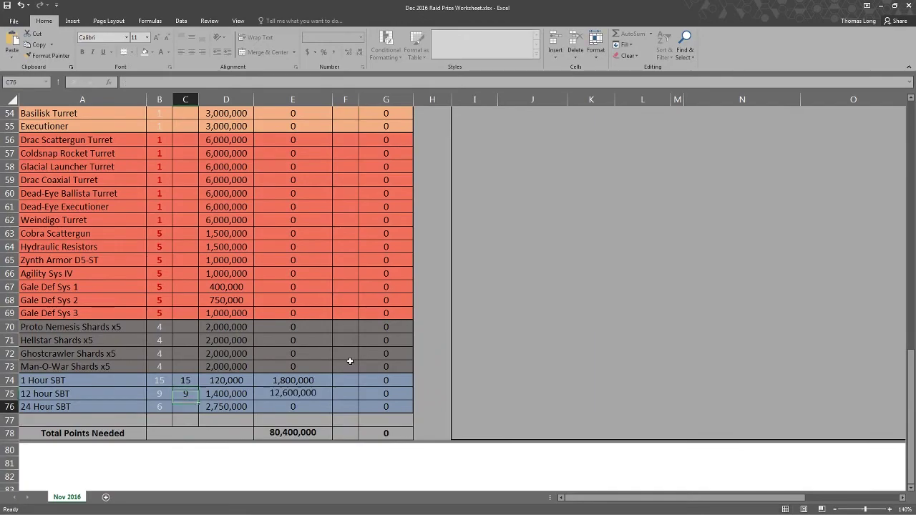
{"action": "scroll", "coordinate": [405, 297], "scroll_direction": "up", "scroll_amount": 8}
{"action": "scroll", "coordinate": [400, 301], "scroll_direction": "up", "scroll_amount": 5}
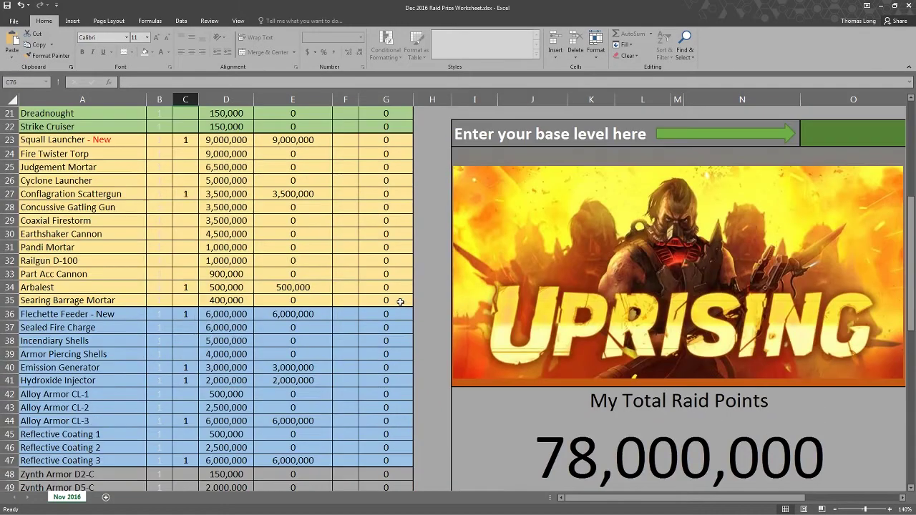
Reduce the amount wanted for 12 hour SBT to 7 and review the points needed against the selected prizes
{"action": "scroll", "coordinate": [400, 301], "scroll_direction": "down", "scroll_amount": 13}
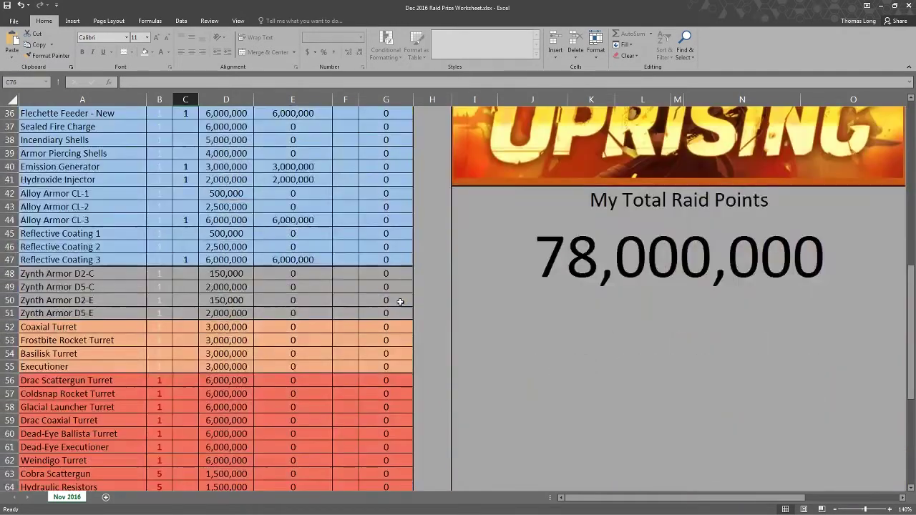
{"action": "left_click", "coordinate": [186, 395]}
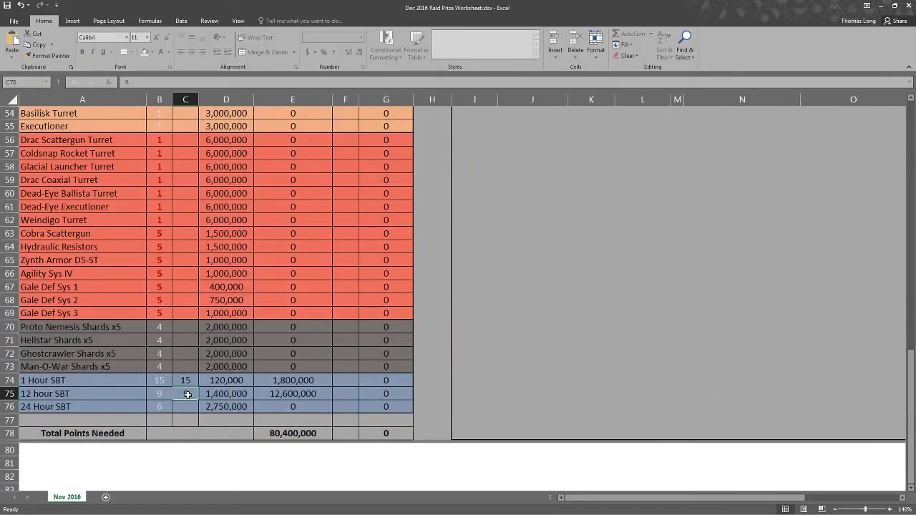
{"action": "type", "text": "7"}
{"action": "key", "text": "Return"}
{"action": "scroll", "coordinate": [191, 396], "scroll_direction": "up", "scroll_amount": 6}
{"action": "scroll", "coordinate": [191, 395], "scroll_direction": "up", "scroll_amount": 6}
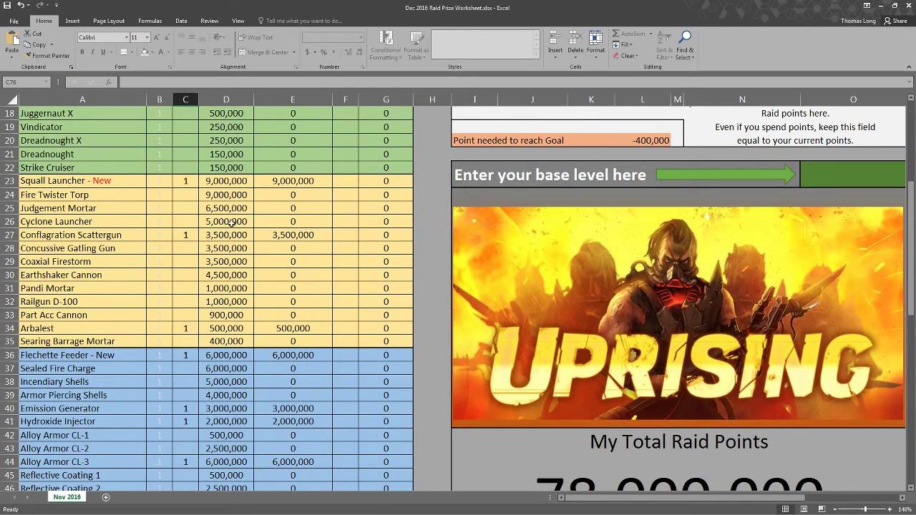
{"action": "scroll", "coordinate": [229, 223], "scroll_direction": "up", "scroll_amount": 2}
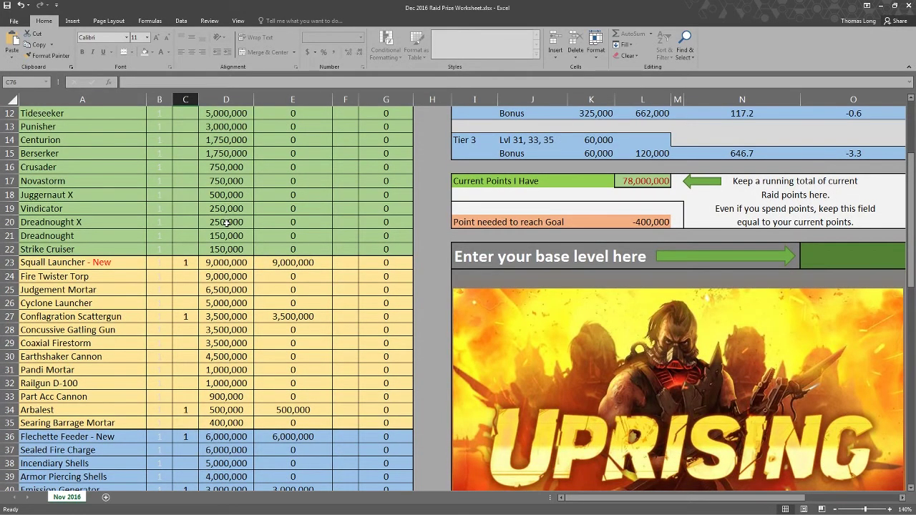
{"action": "scroll", "coordinate": [226, 222], "scroll_direction": "up", "scroll_amount": 1}
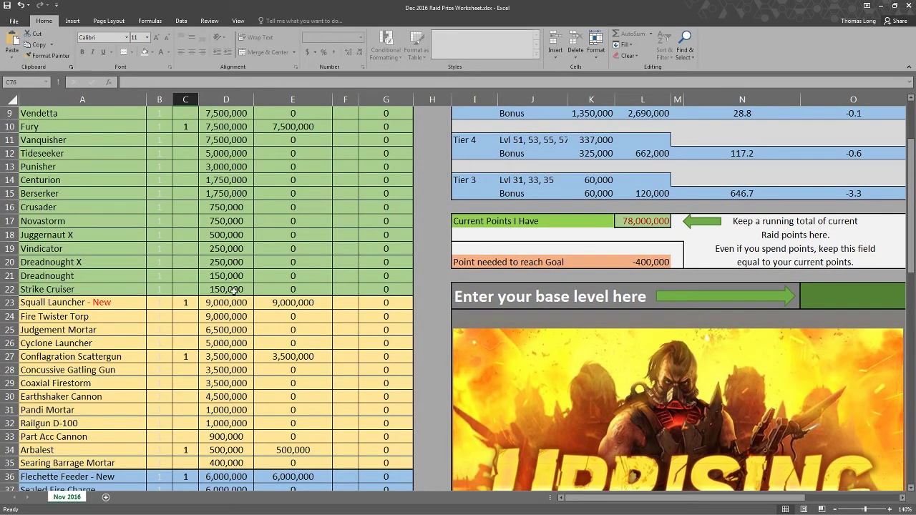
{"action": "scroll", "coordinate": [234, 289], "scroll_direction": "down", "scroll_amount": 2}
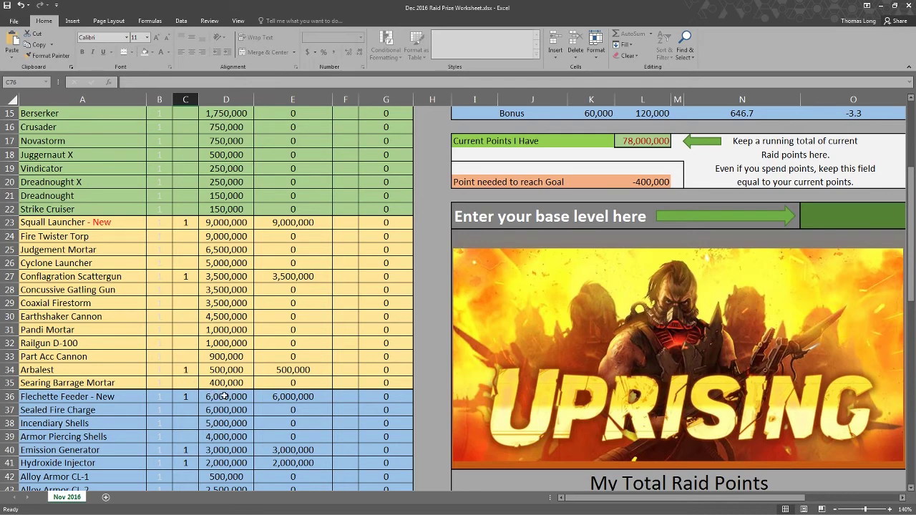
{"action": "scroll", "coordinate": [225, 396], "scroll_direction": "down", "scroll_amount": 2}
{"action": "scroll", "coordinate": [225, 395], "scroll_direction": "down", "scroll_amount": 2}
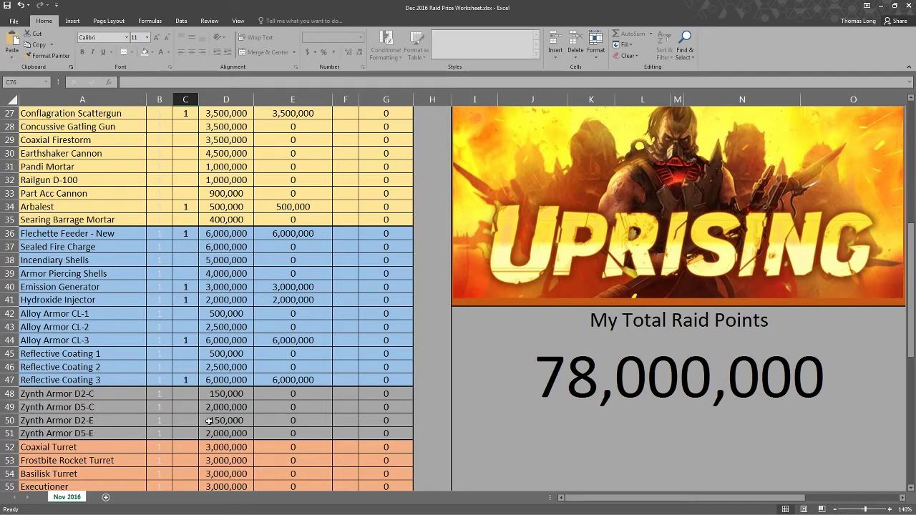
Set the amount wanted to 1 for Gale Def Sys 1 and check the points needed to reach the goal
{"action": "scroll", "coordinate": [209, 421], "scroll_direction": "down", "scroll_amount": 3}
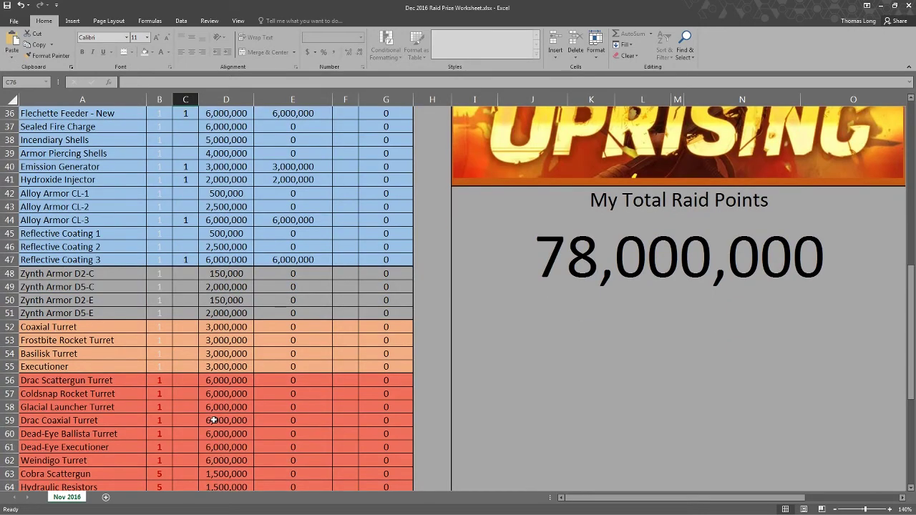
{"action": "scroll", "coordinate": [213, 420], "scroll_direction": "down", "scroll_amount": 5}
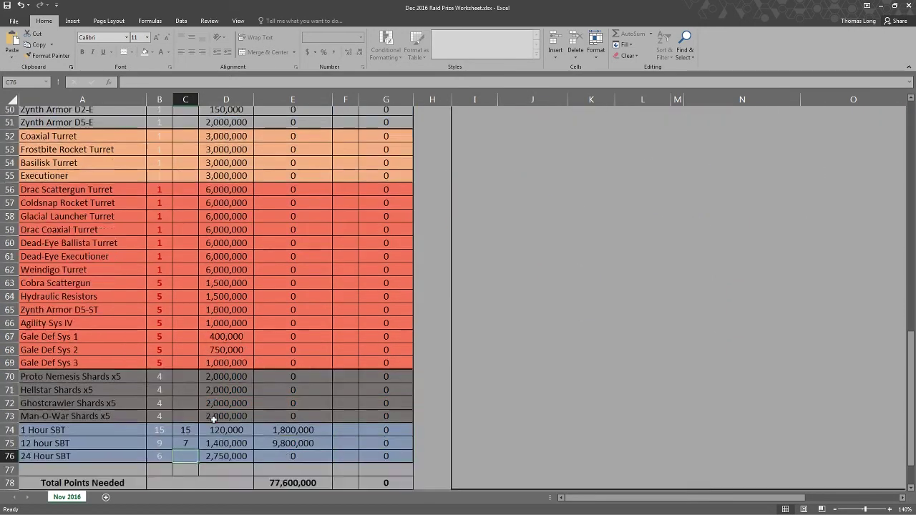
{"action": "scroll", "coordinate": [214, 420], "scroll_direction": "up", "scroll_amount": 1}
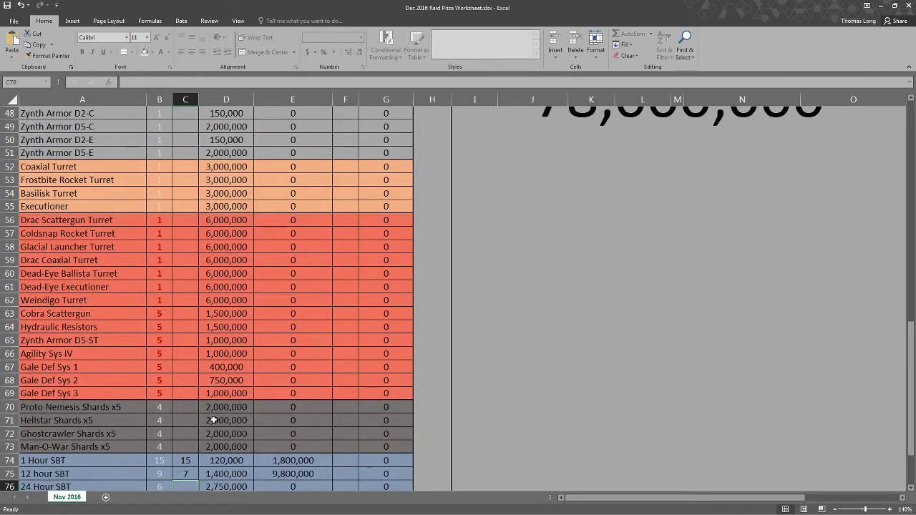
{"action": "left_click", "coordinate": [192, 366]}
{"action": "type", "text": "1"}
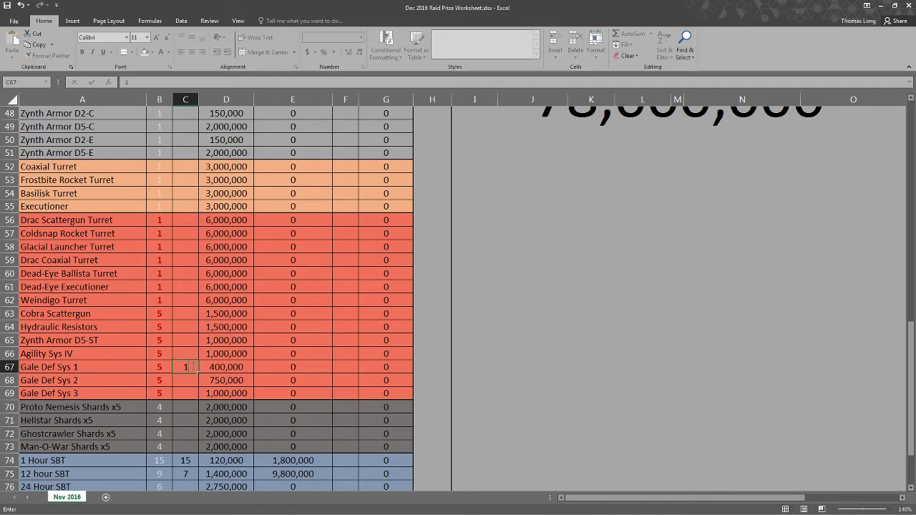
{"action": "key", "text": "Return"}
{"action": "scroll", "coordinate": [192, 366], "scroll_direction": "up", "scroll_amount": 10}
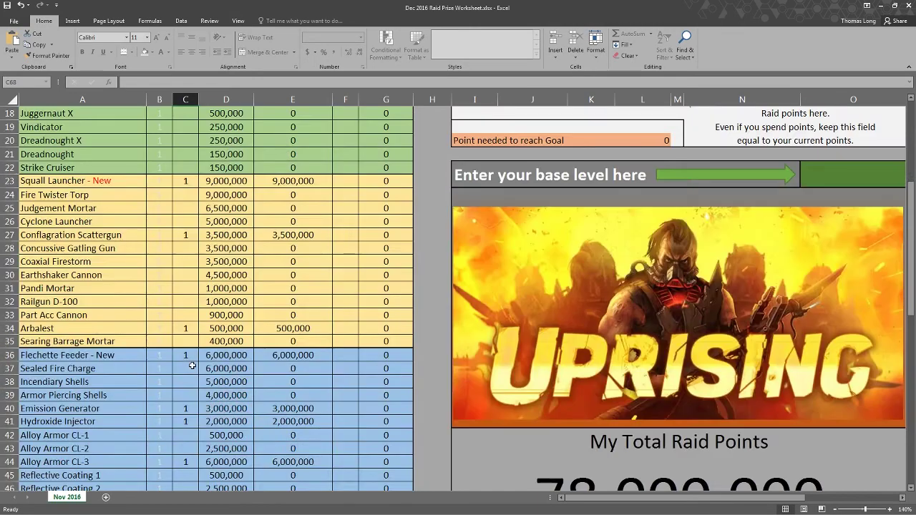
{"action": "scroll", "coordinate": [259, 331], "scroll_direction": "up", "scroll_amount": 5}
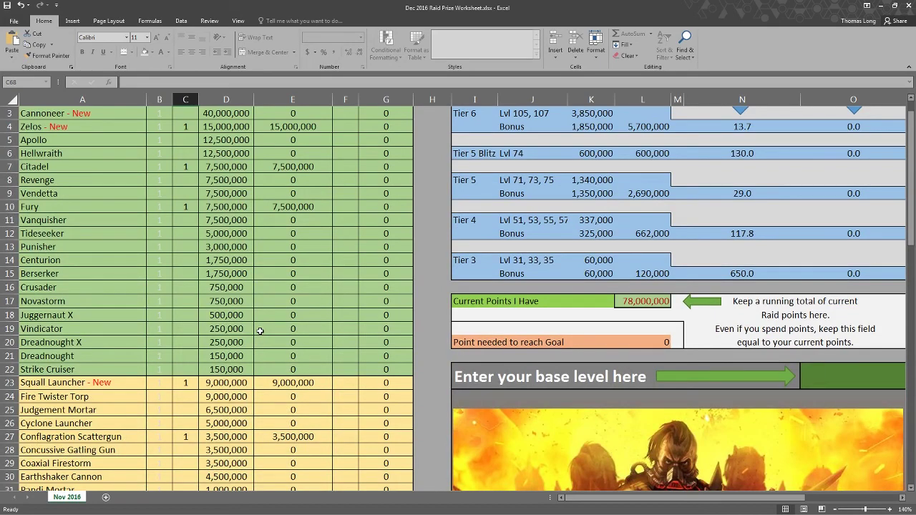
{"action": "scroll", "coordinate": [260, 331], "scroll_direction": "up", "scroll_amount": 1}
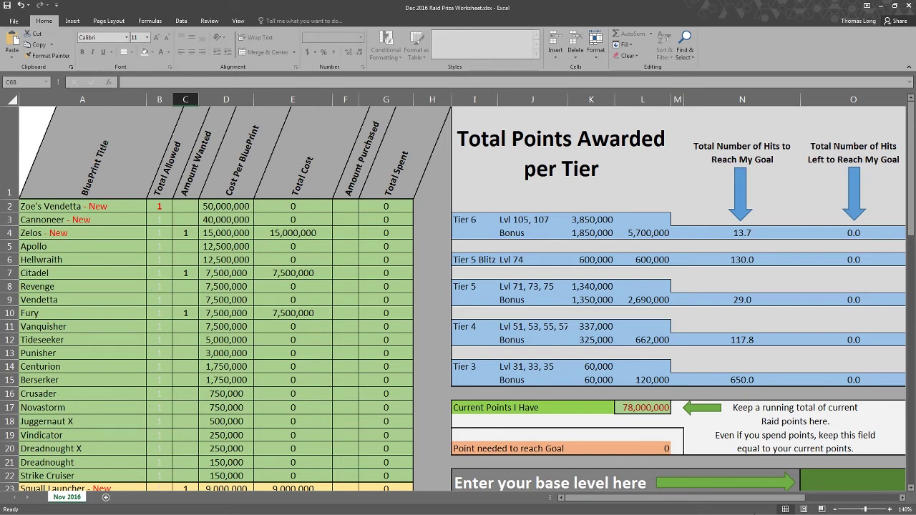
Clear the Amount Wanted entries for all prizes, viewing the worksheet at 100% zoom
{"action": "left_click", "coordinate": [836, 509]}
{"action": "left_click", "coordinate": [836, 510]}
{"action": "left_click", "coordinate": [835, 509]}
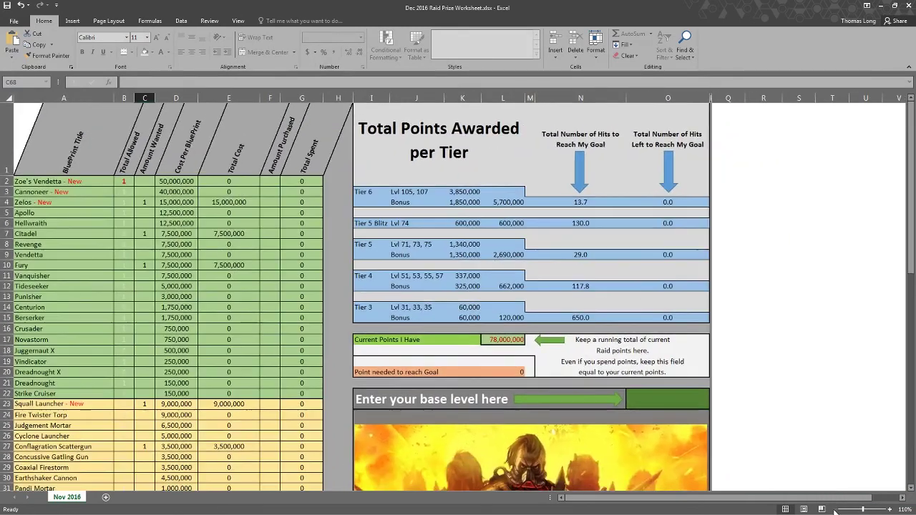
{"action": "left_click", "coordinate": [835, 510]}
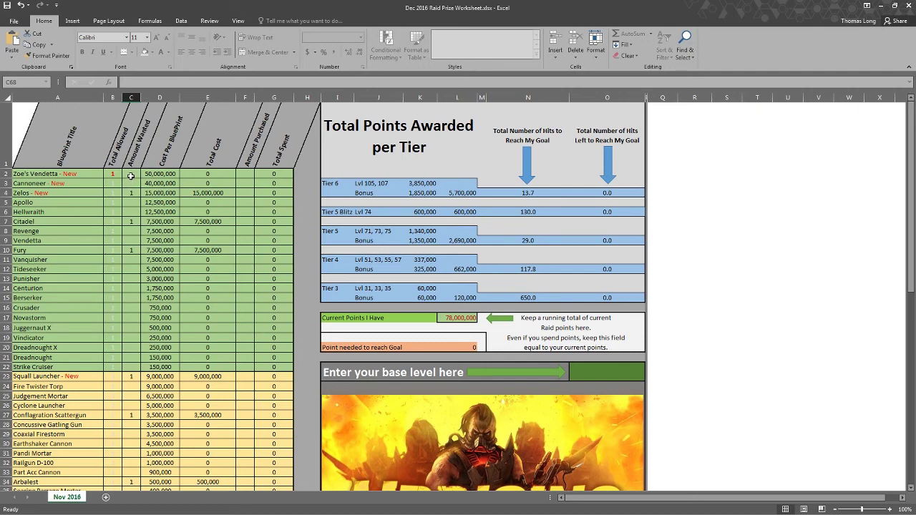
{"action": "left_click_drag", "start_coordinate": [131, 176], "coordinate": [136, 462]}
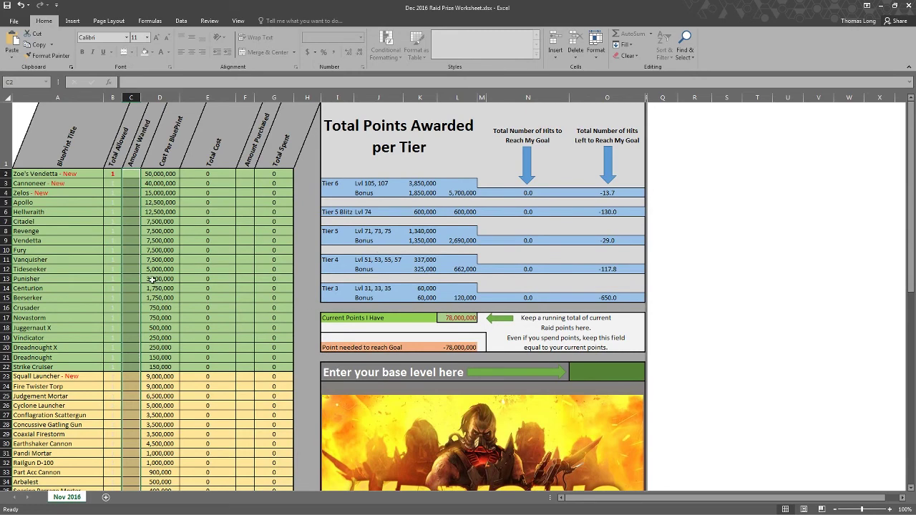
{"action": "left_click", "coordinate": [133, 174]}
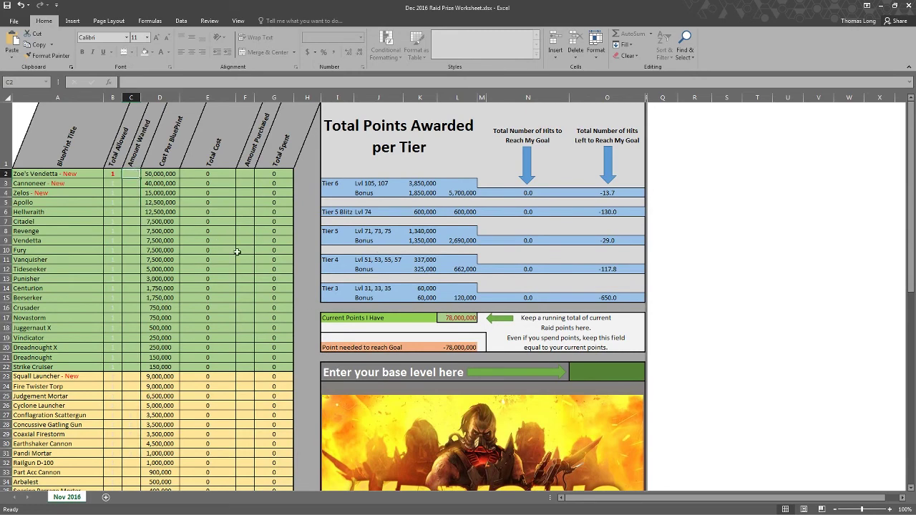
Open the Unprotect Sheet password prompt and cancel it without entering a password
{"action": "left_click", "coordinate": [209, 21]}
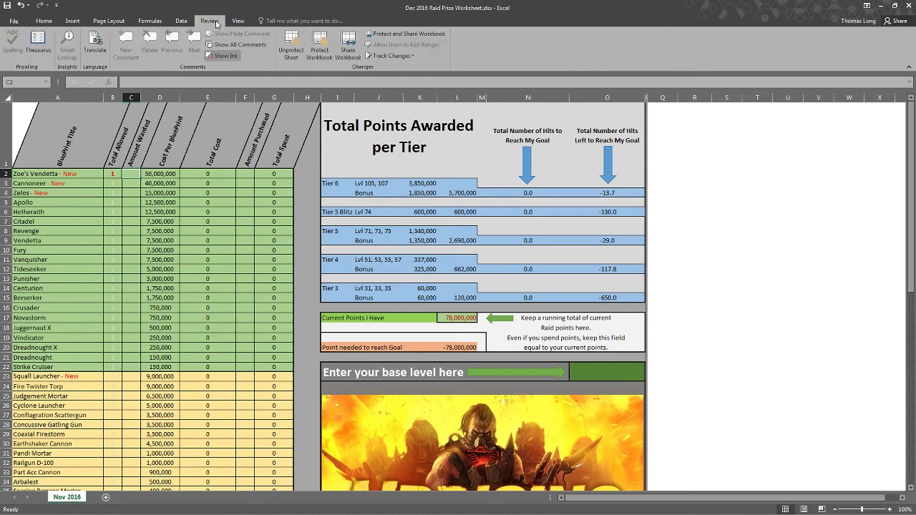
{"action": "left_click", "coordinate": [292, 52]}
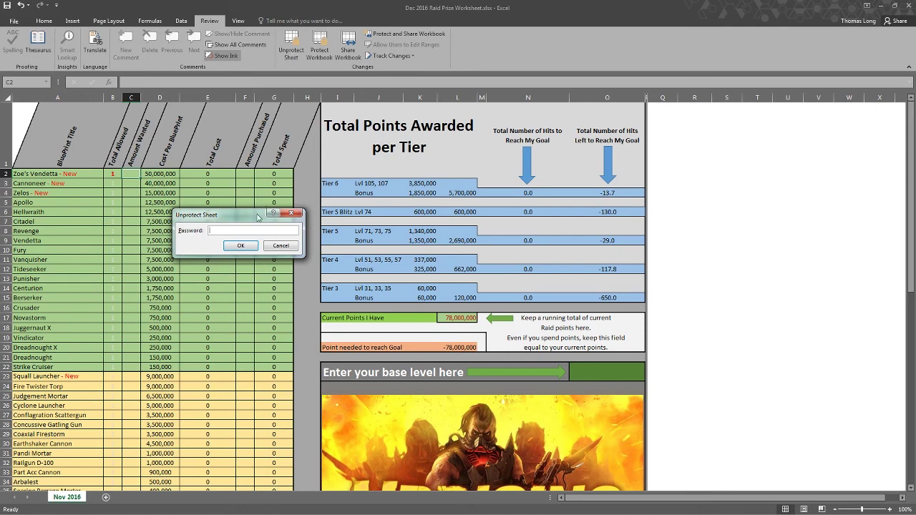
{"action": "left_click", "coordinate": [281, 245]}
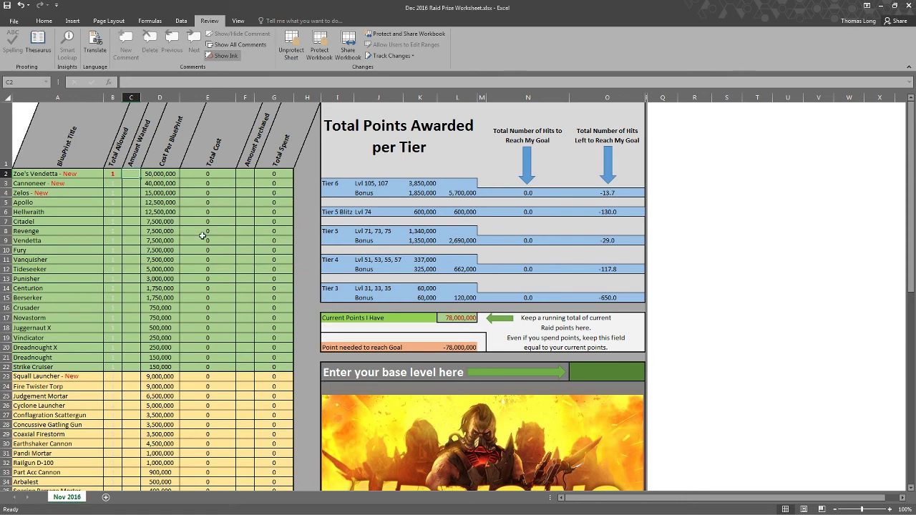
{"action": "left_click", "coordinate": [38, 22]}
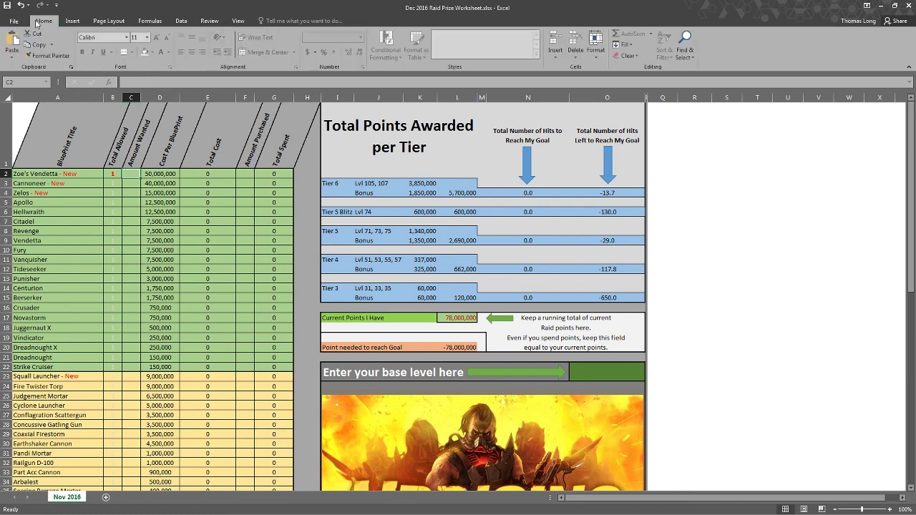